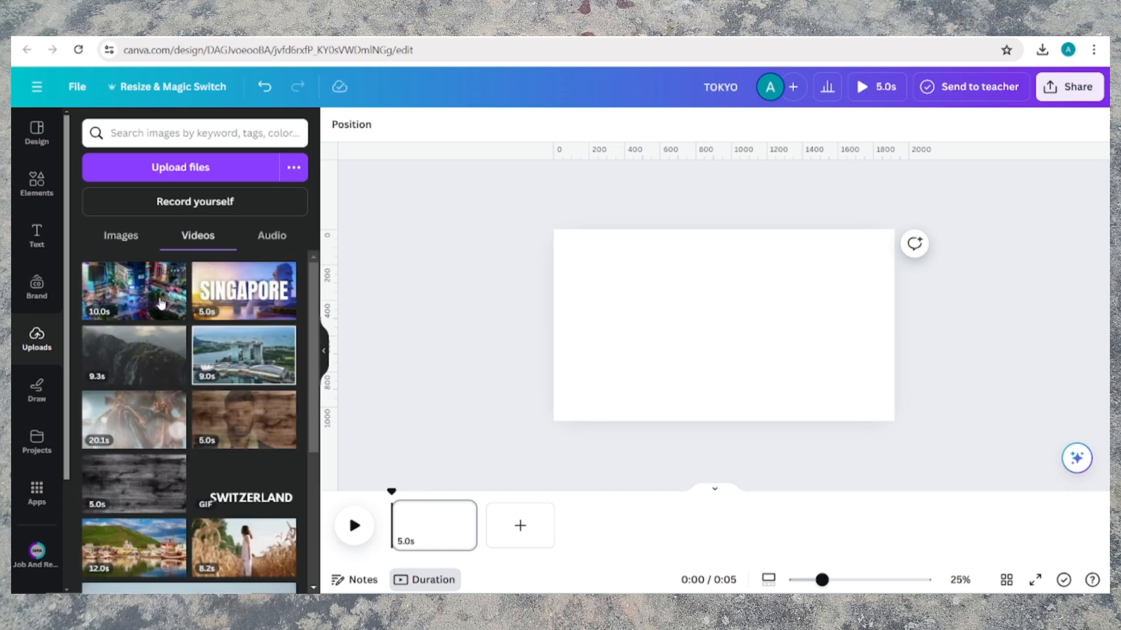
- Fill the blank page with the uploaded 10.0s night city crossing video and add an empty second page
left_click_drag(107, 276, 589, 271)
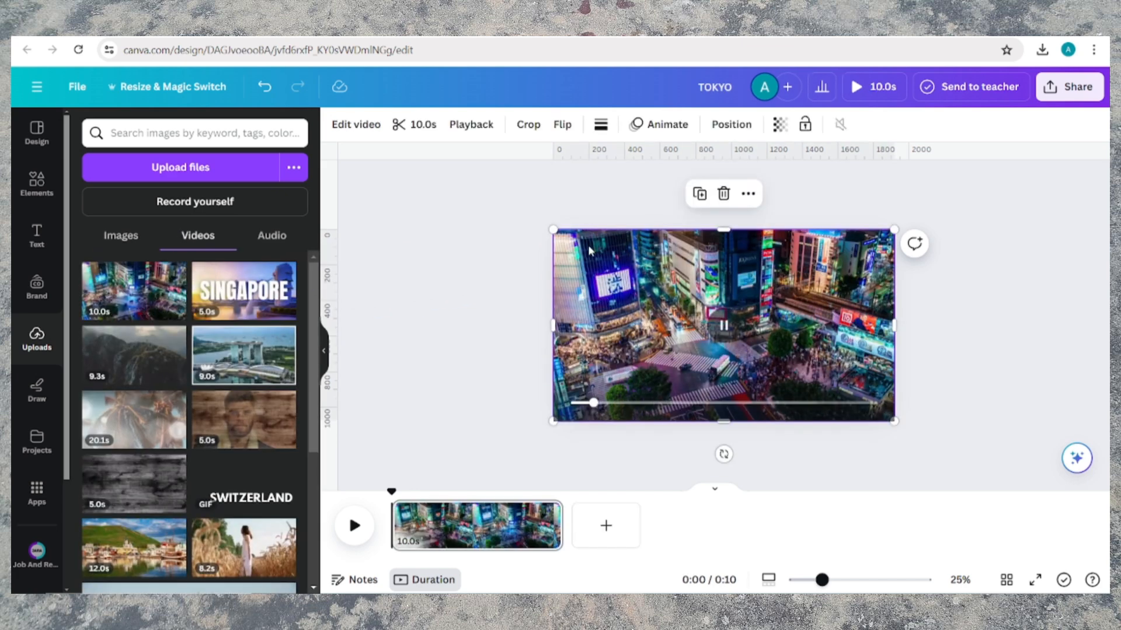
left_click(605, 528)
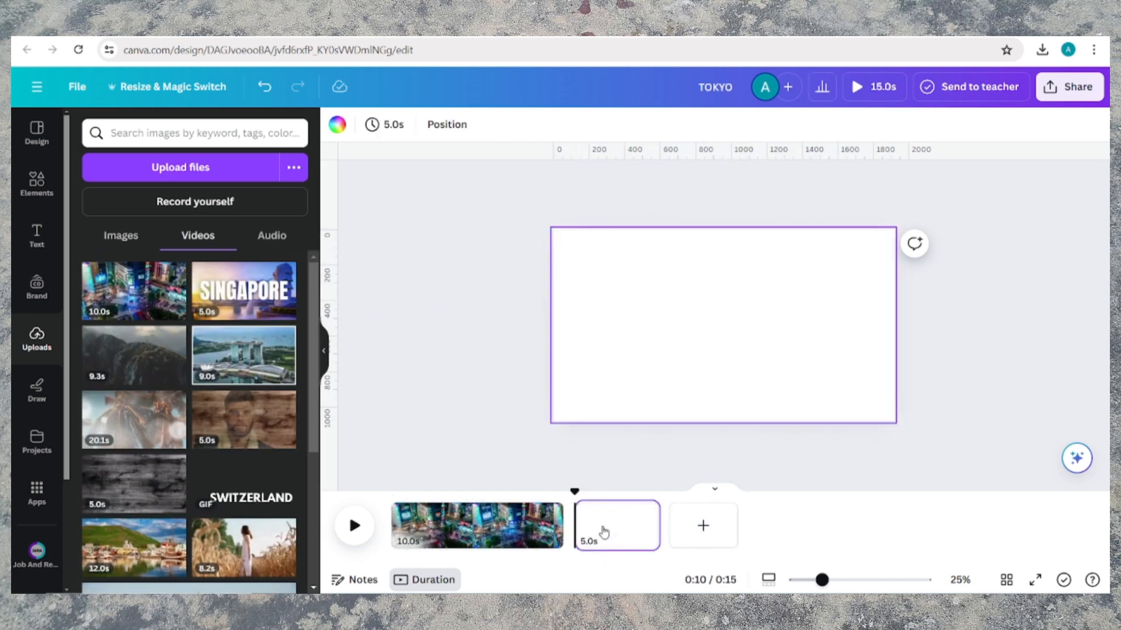
- Add the recently used square shape to the empty second page and color it black
left_click(37, 183)
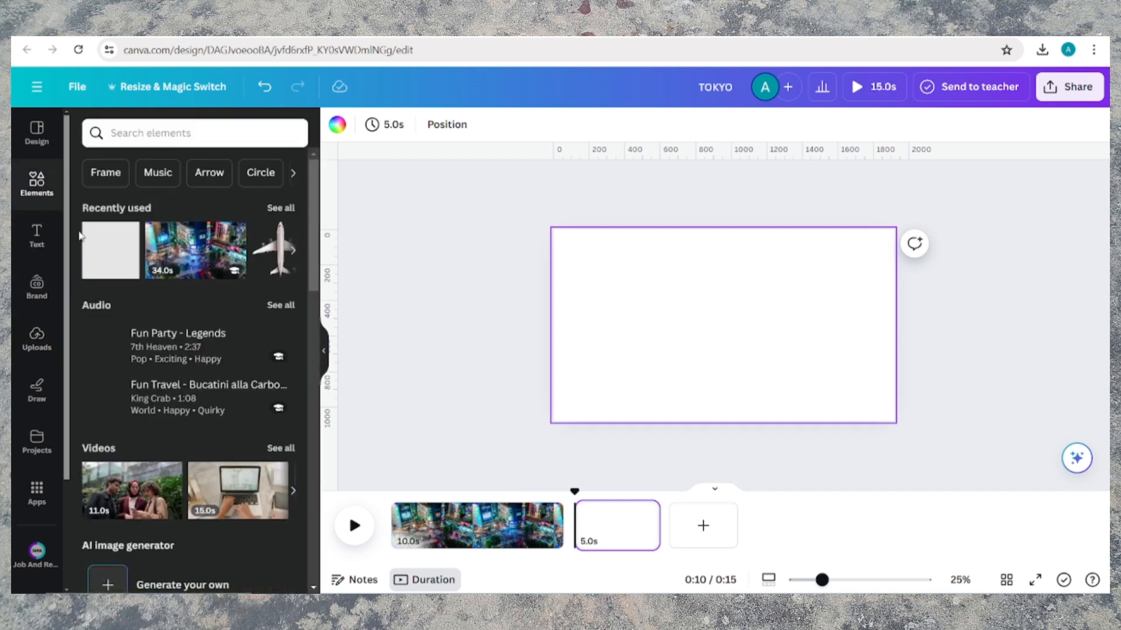
left_click(122, 262)
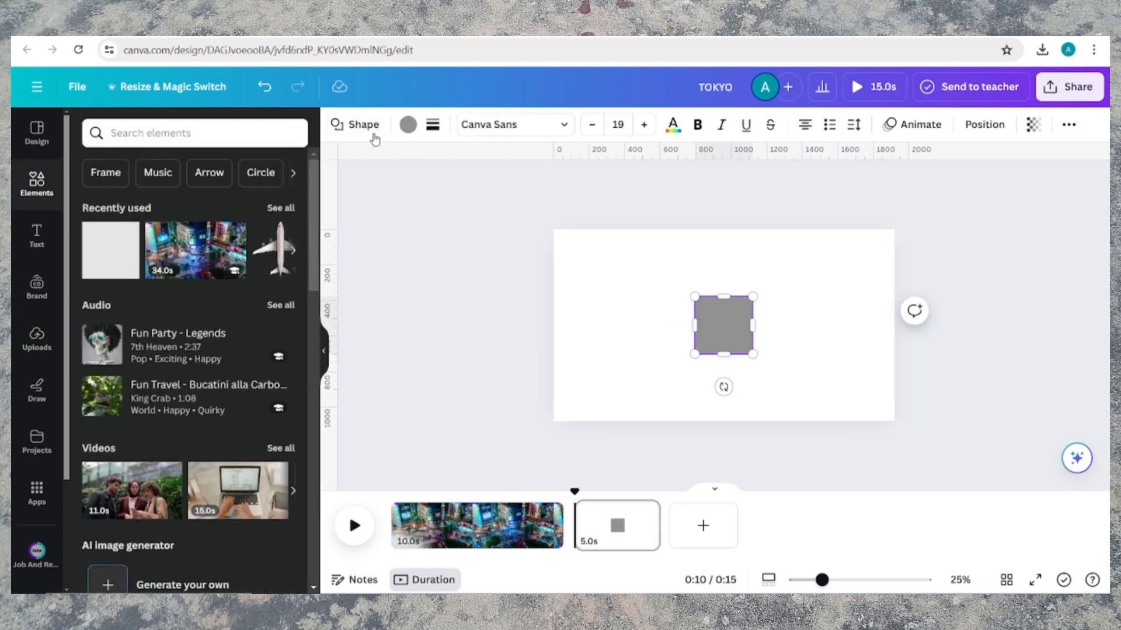
left_click(407, 125)
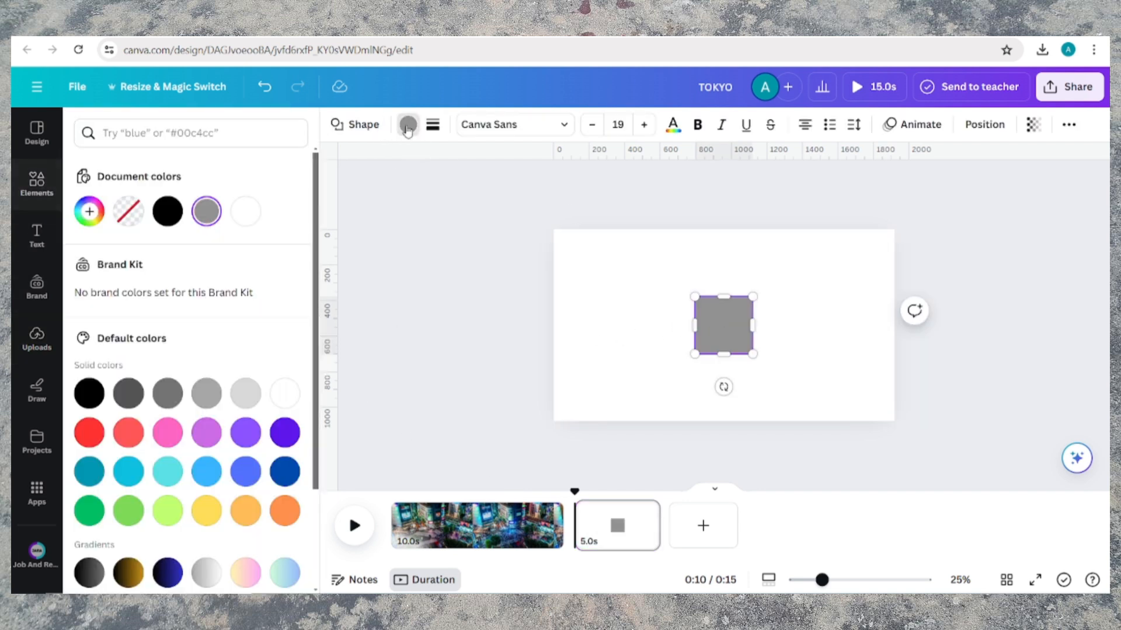
left_click(245, 212)
left_click(168, 212)
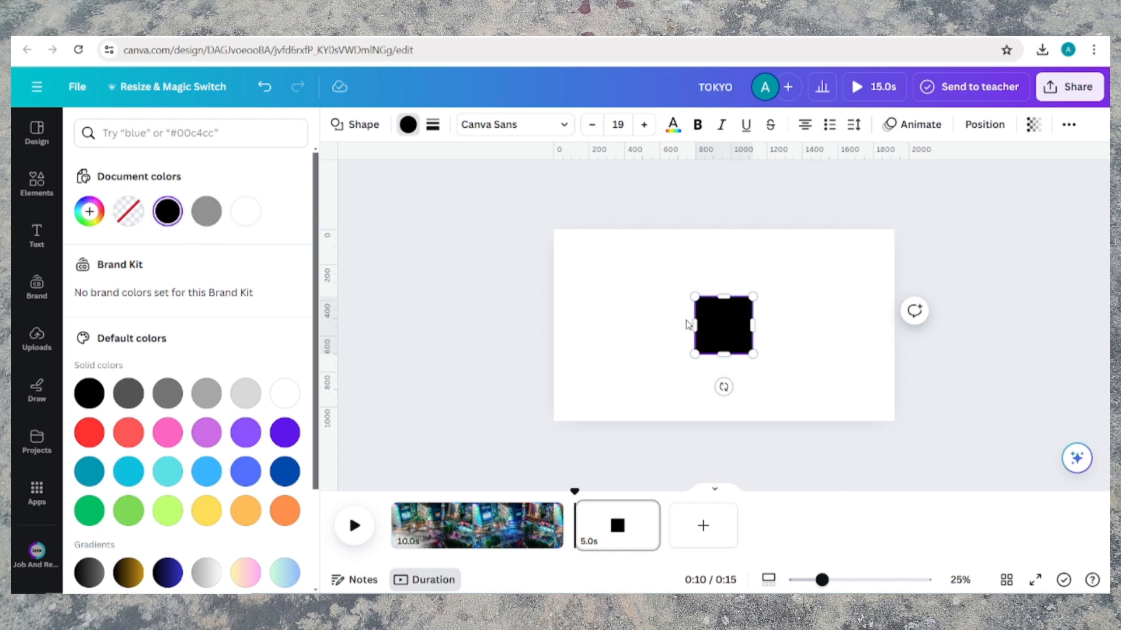
- Stretch the black square on all four sides into a wide rectangle that leaves only a white border around the page
left_click_drag(692, 324, 585, 325)
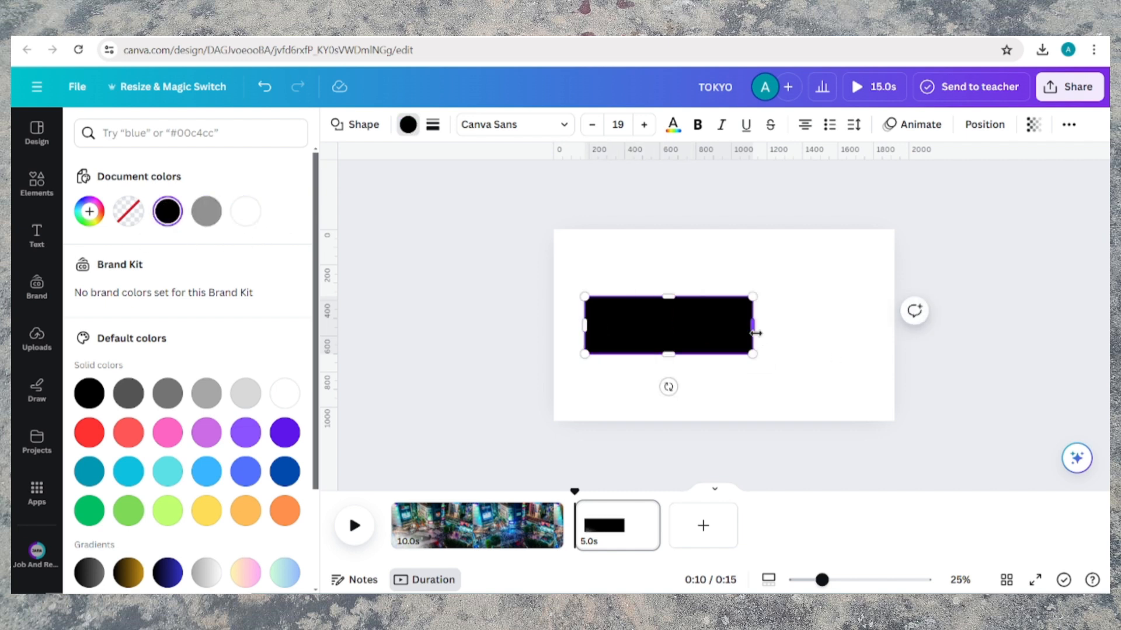
left_click_drag(803, 330, 875, 330)
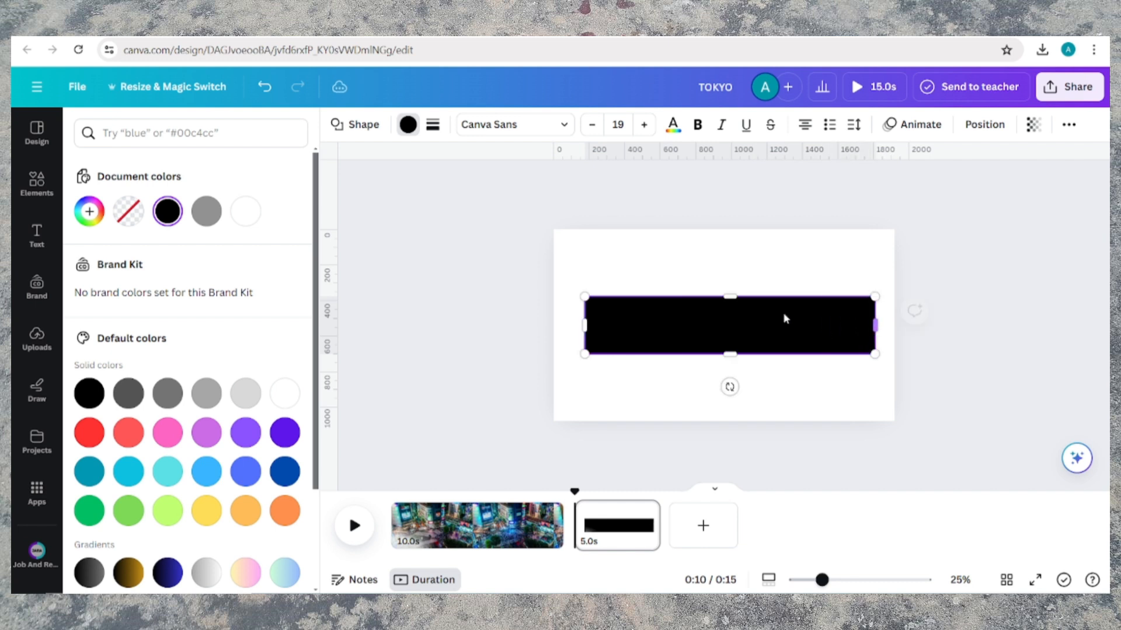
left_click_drag(739, 300, 725, 255)
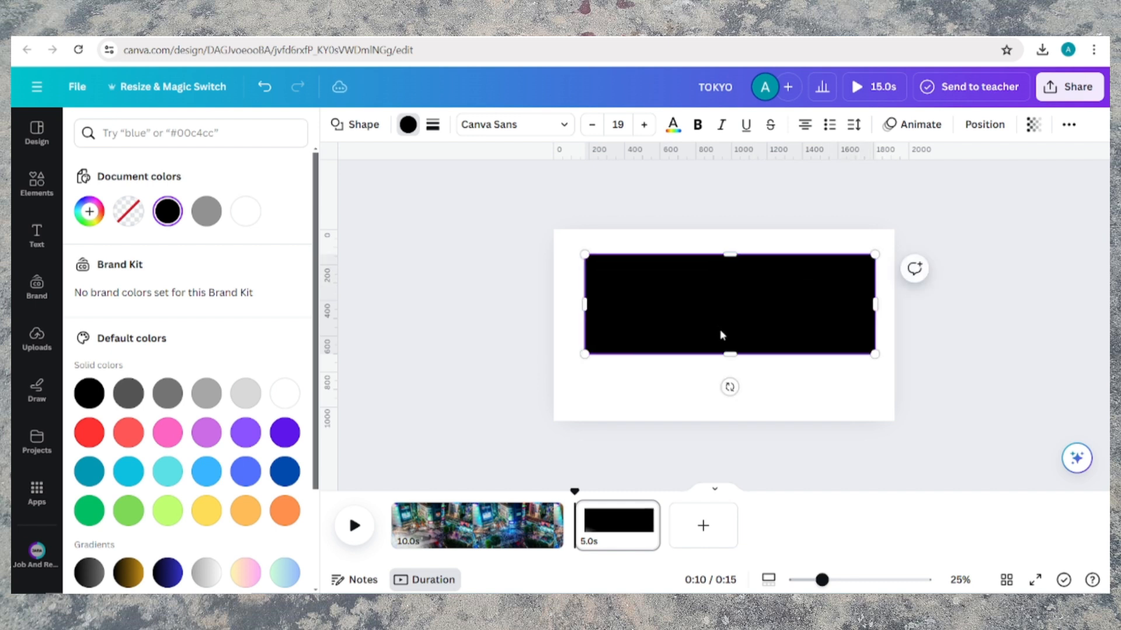
left_click_drag(729, 354, 729, 402)
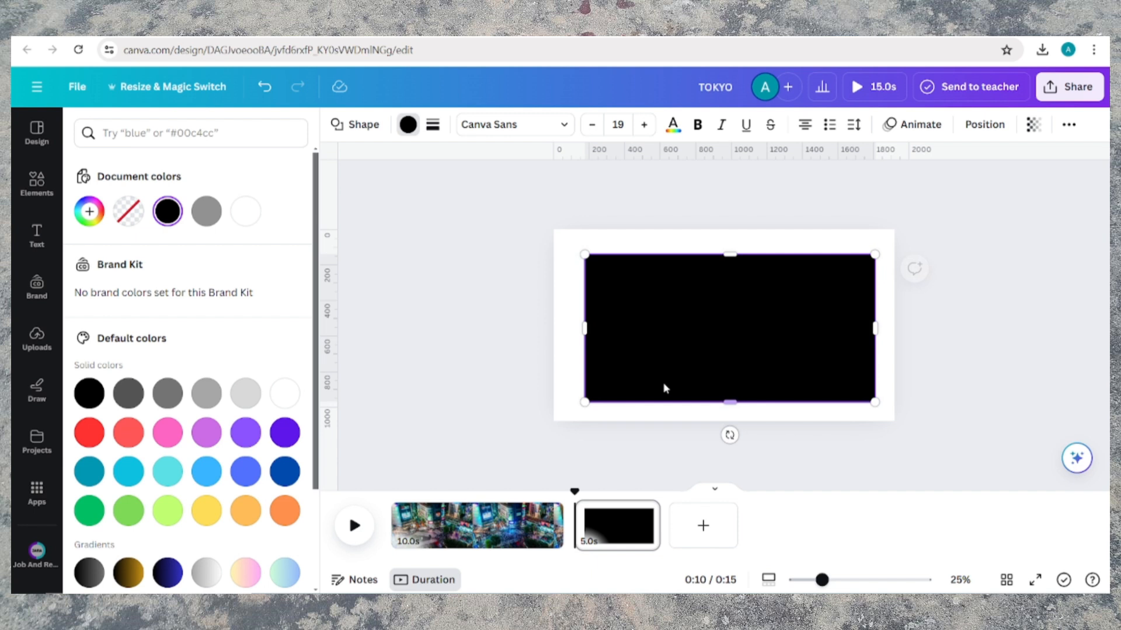
- Add a heading reading "TOKYO" over the black rectangle and change its font to Anton across the design
left_click(39, 240)
left_click(143, 277)
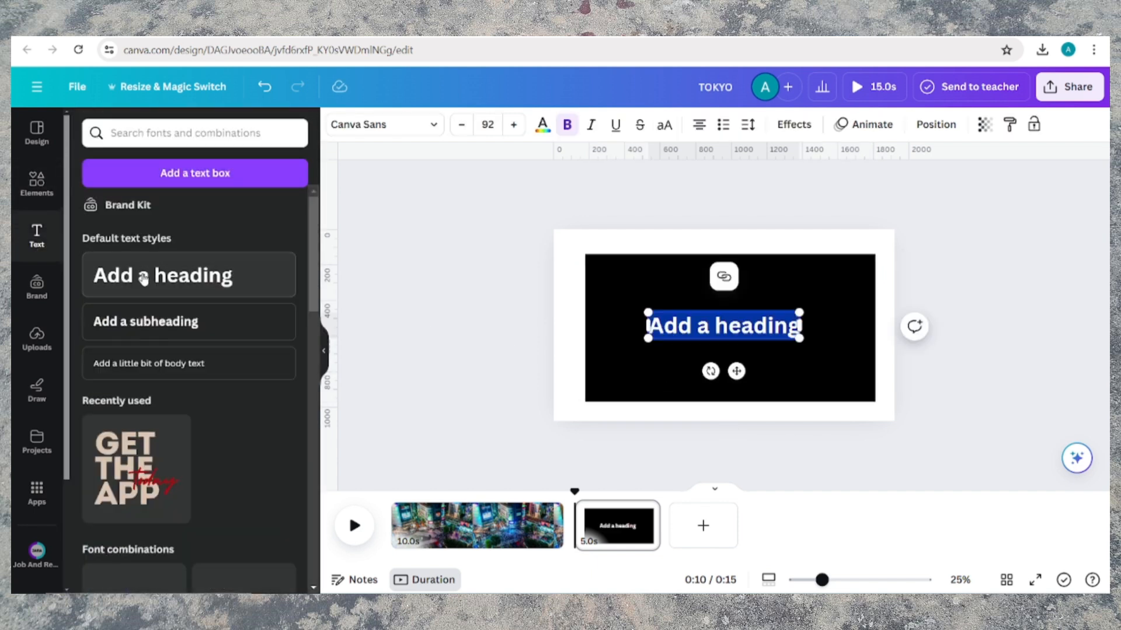
type("T")
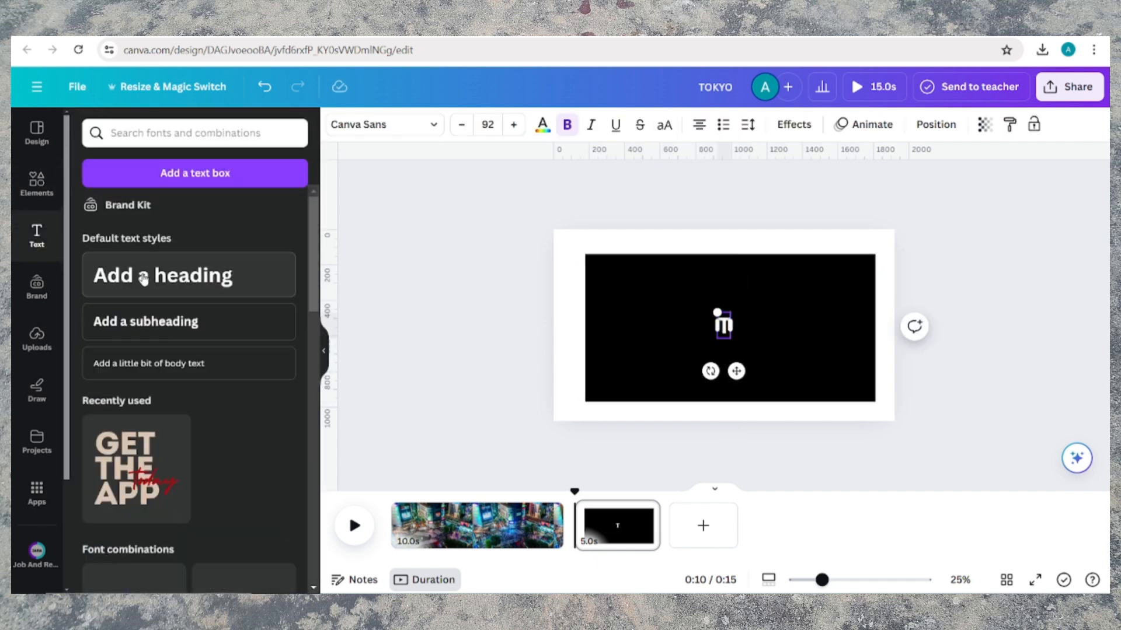
type("OKYO")
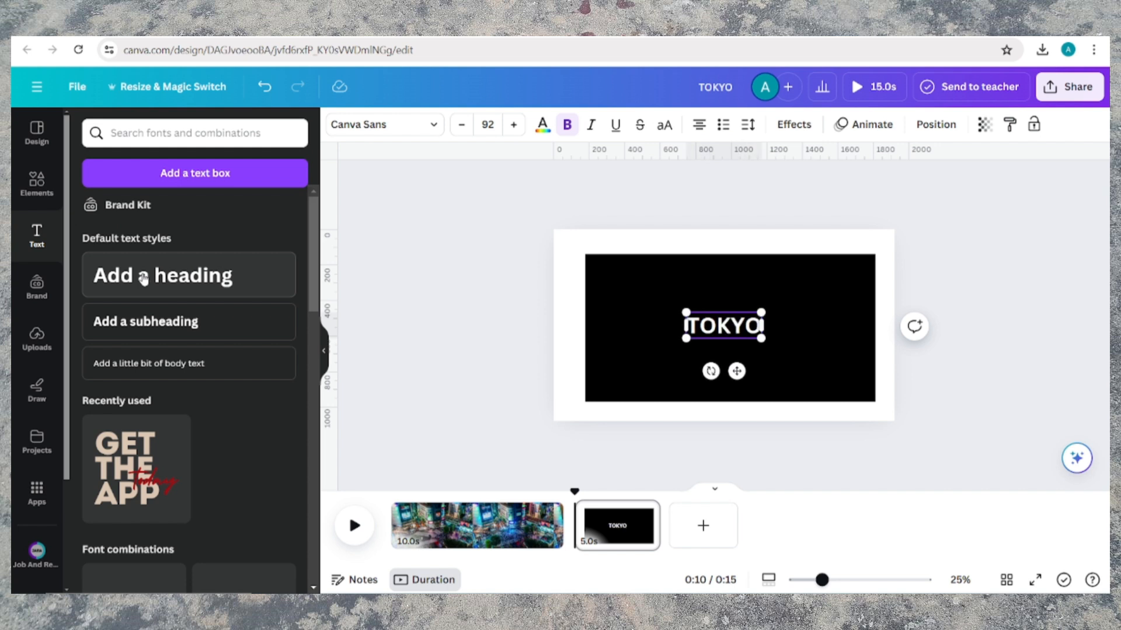
left_click(377, 125)
left_click(153, 519)
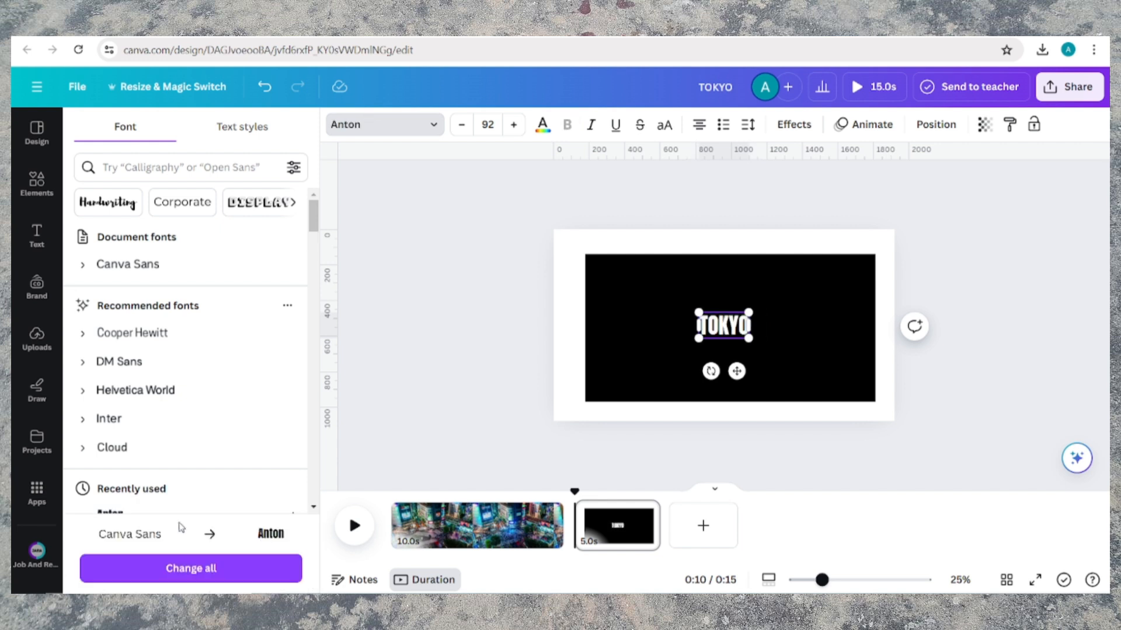
left_click(209, 570)
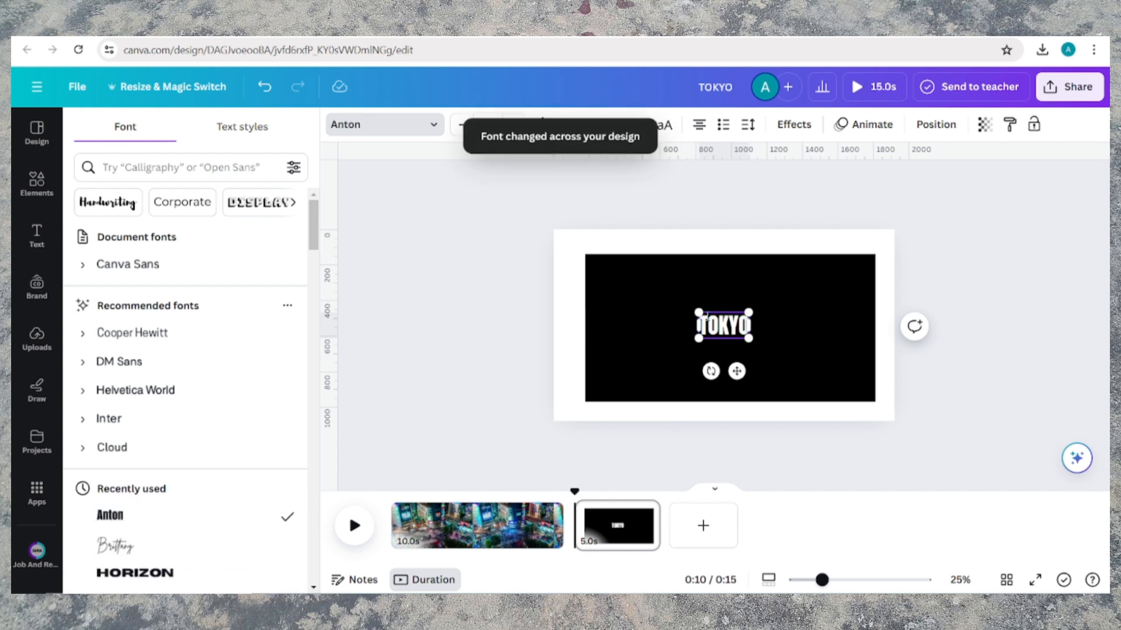
- Enlarge the TOKYO heading to font size 379 and center it on the page within the black rectangle
left_click_drag(697, 311, 625, 274)
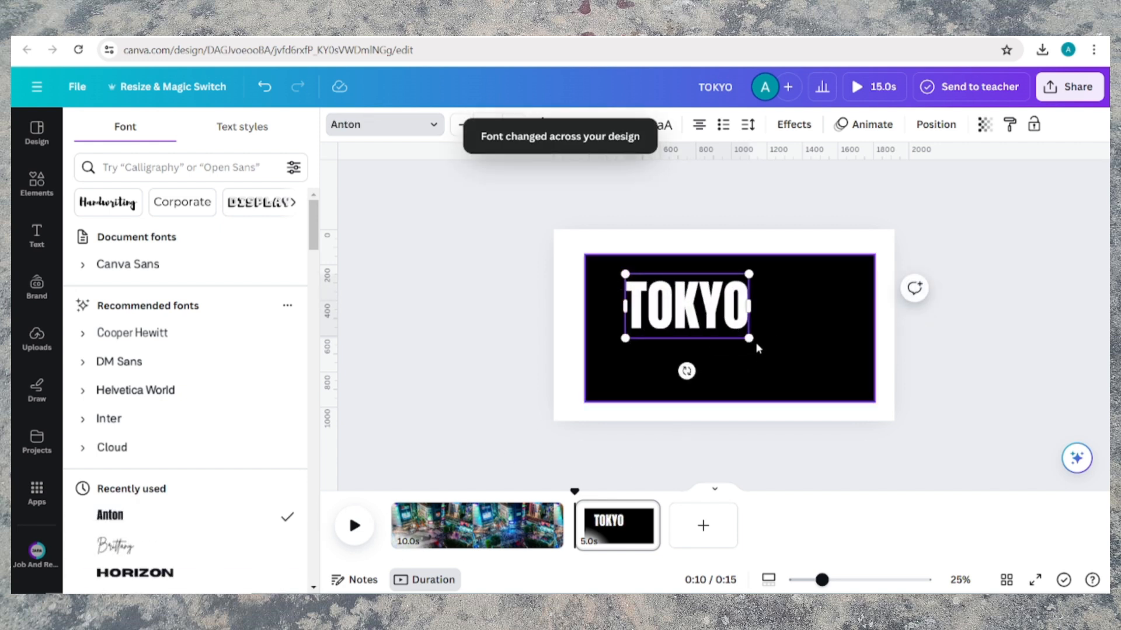
left_click_drag(750, 339, 831, 381)
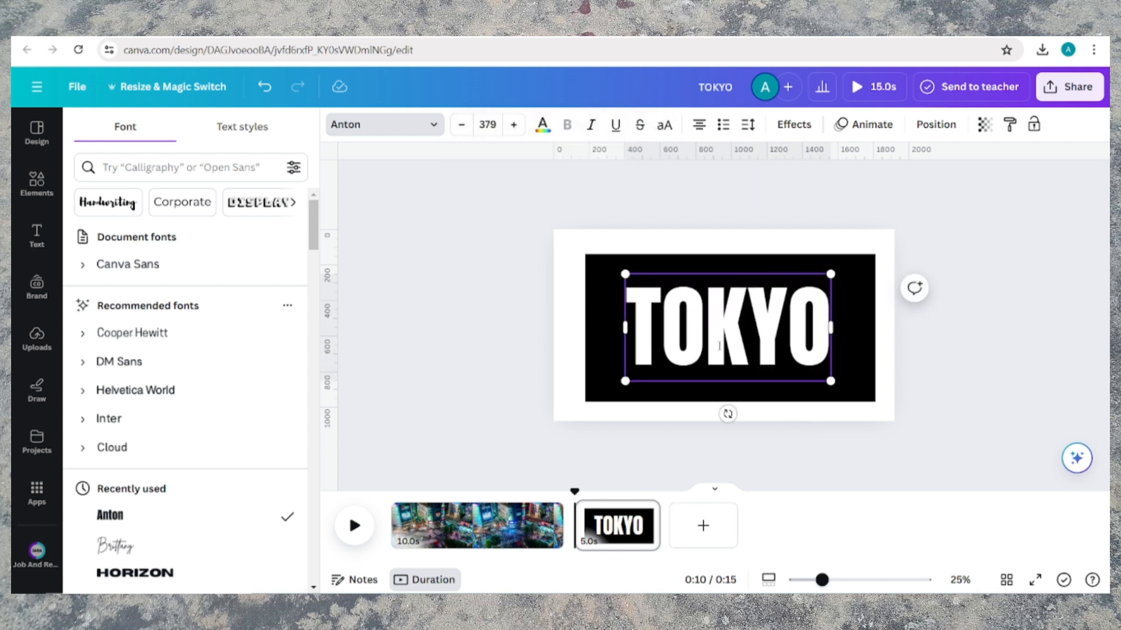
left_click(763, 425)
left_click_drag(743, 366, 741, 360)
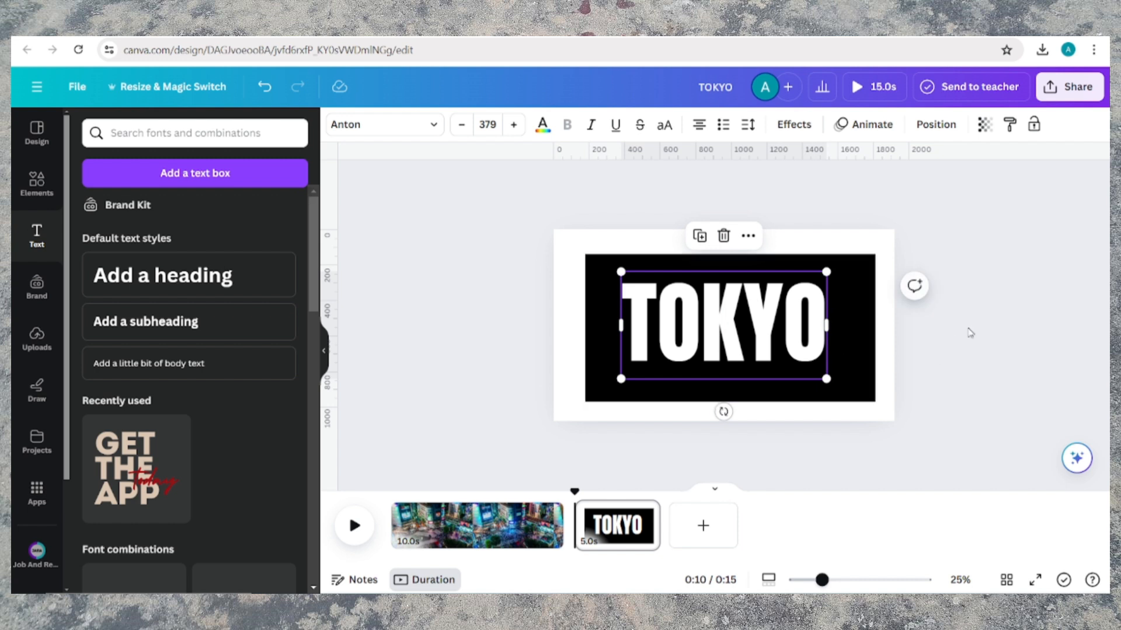
- Download only page 2 of the design as a PNG file
left_click(1069, 87)
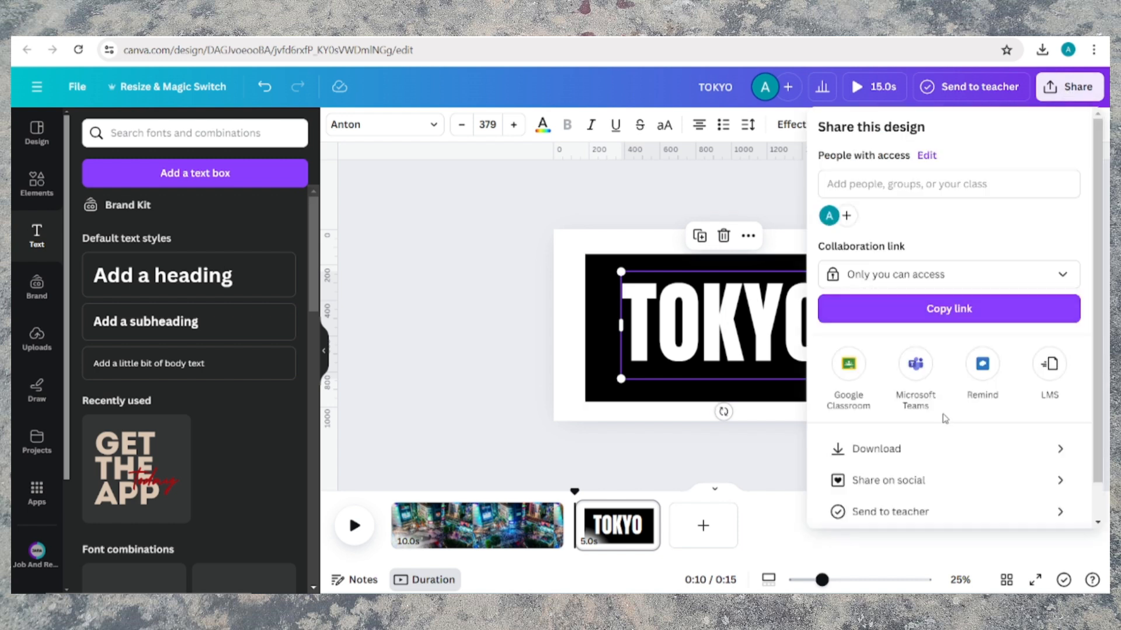
left_click(916, 447)
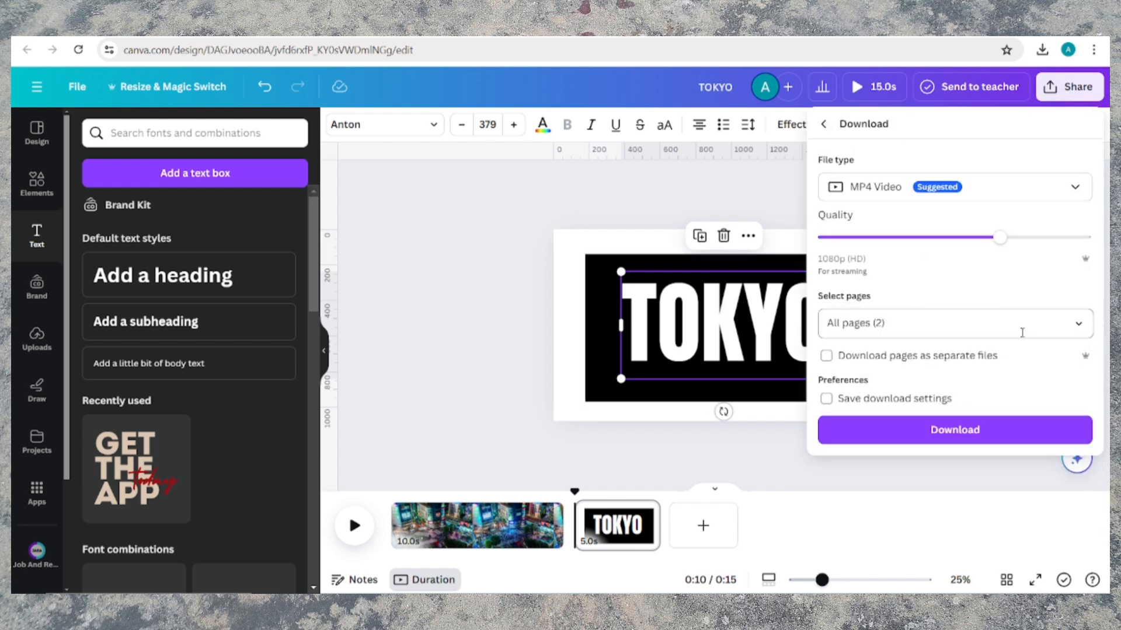
left_click(1079, 325)
left_click(1079, 364)
left_click(1079, 444)
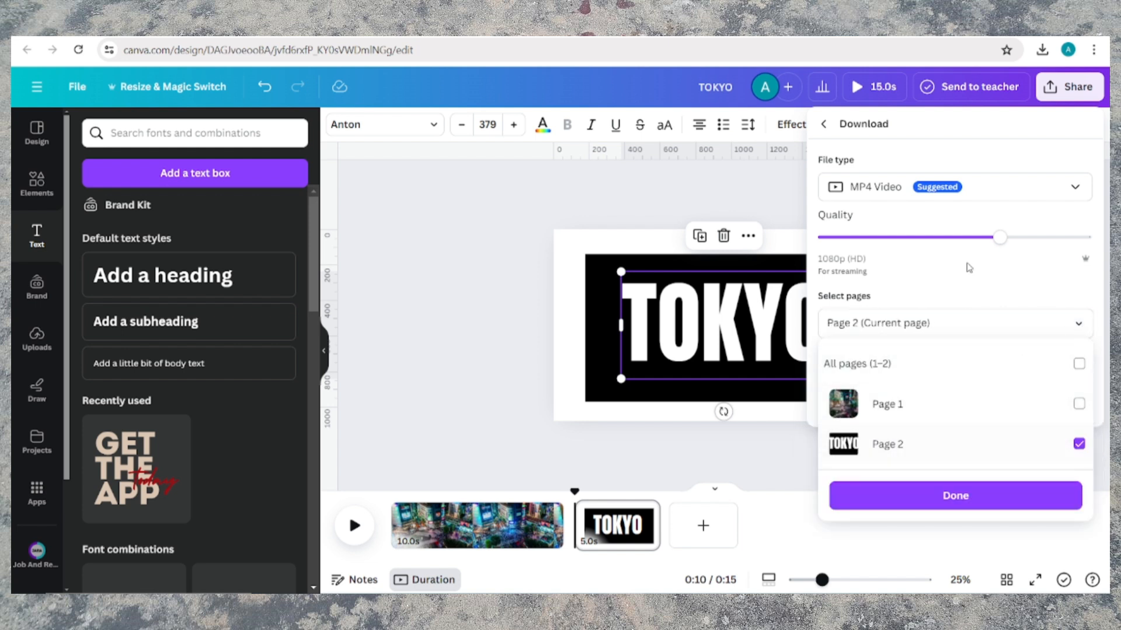
left_click(970, 197)
left_click(856, 200)
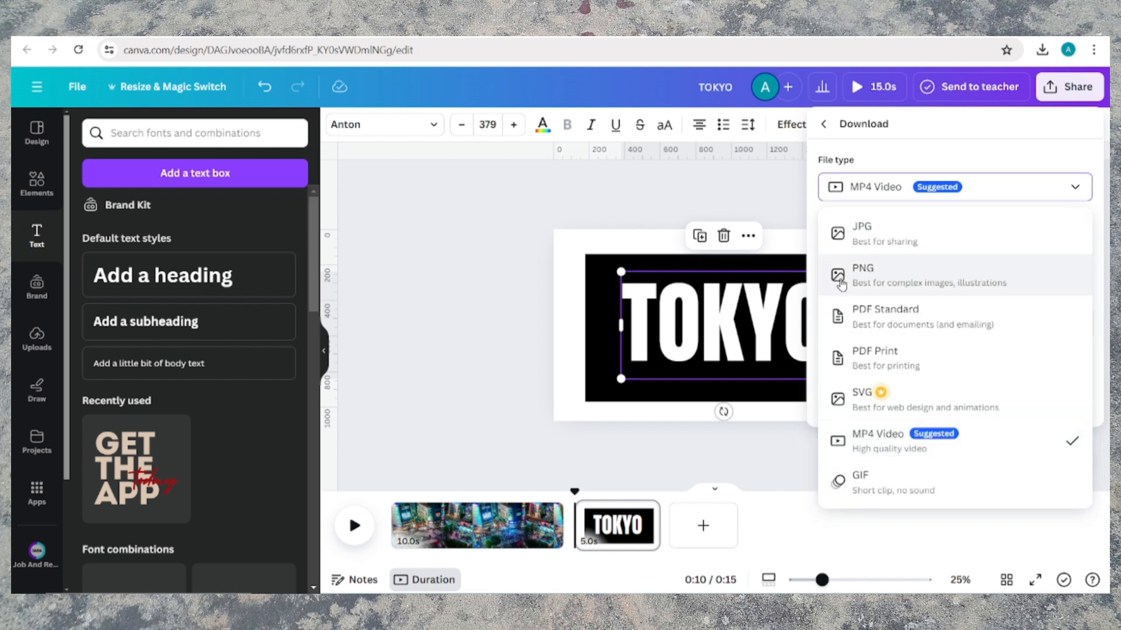
left_click(858, 269)
left_click(951, 487)
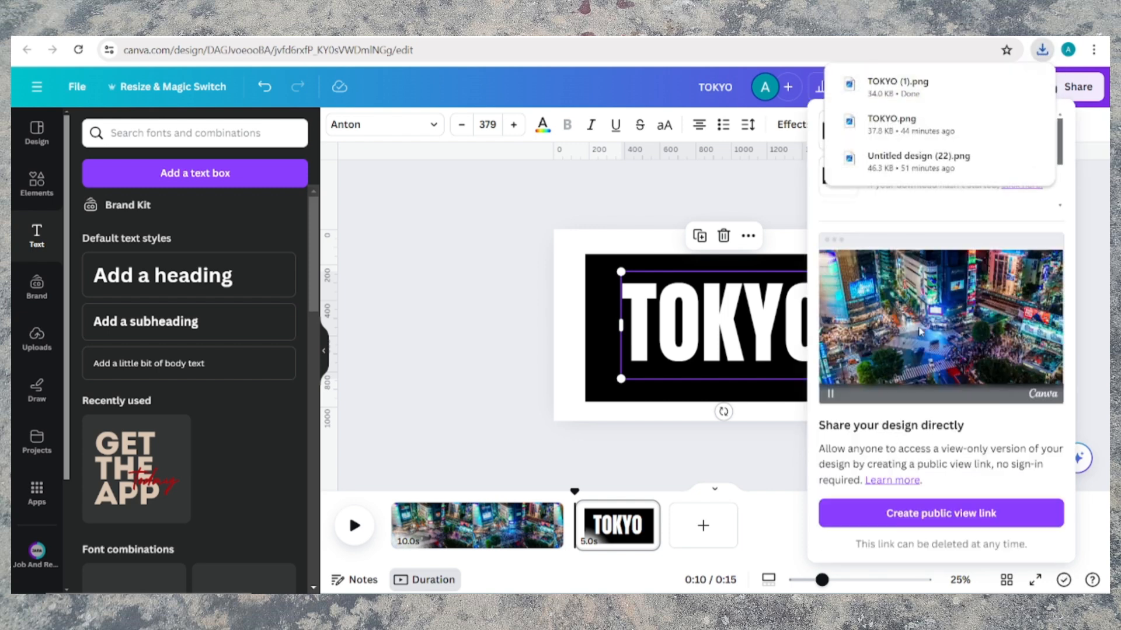
- Upload the downloaded TOKYO (1).png to the design's uploads and delete page 2
left_click_drag(920, 101, 150, 300)
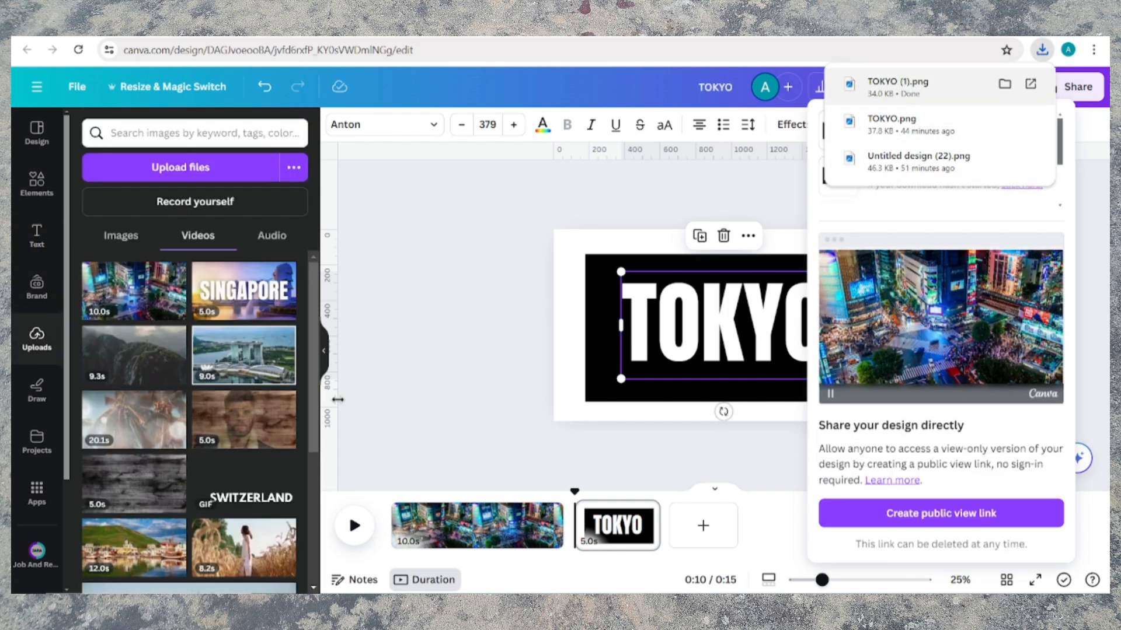
left_click(361, 369)
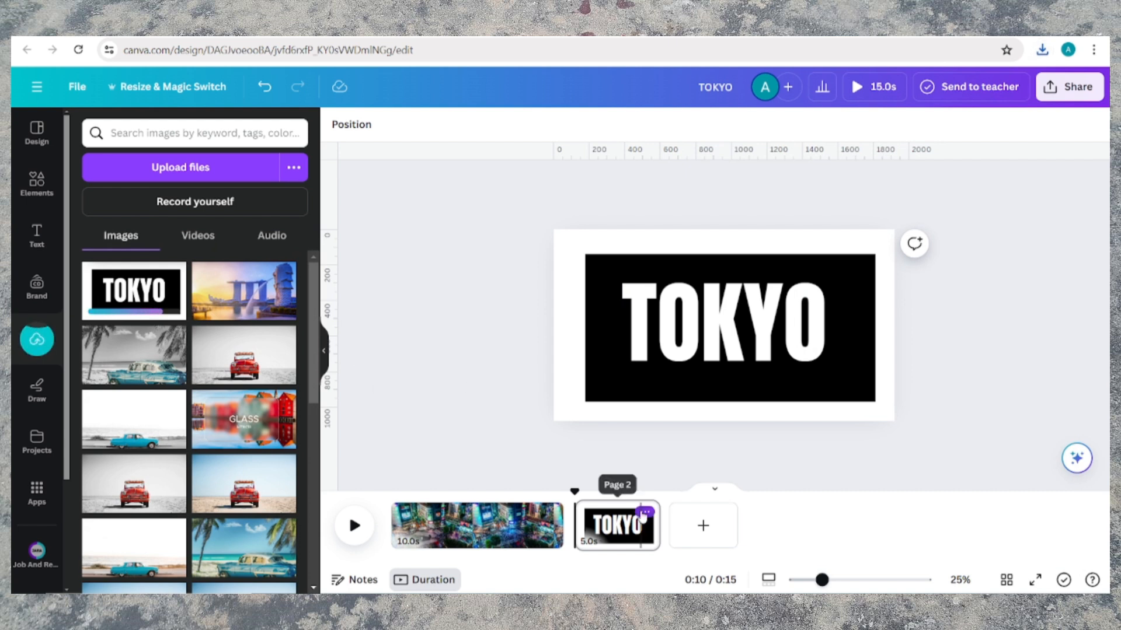
left_click(648, 513)
left_click(673, 301)
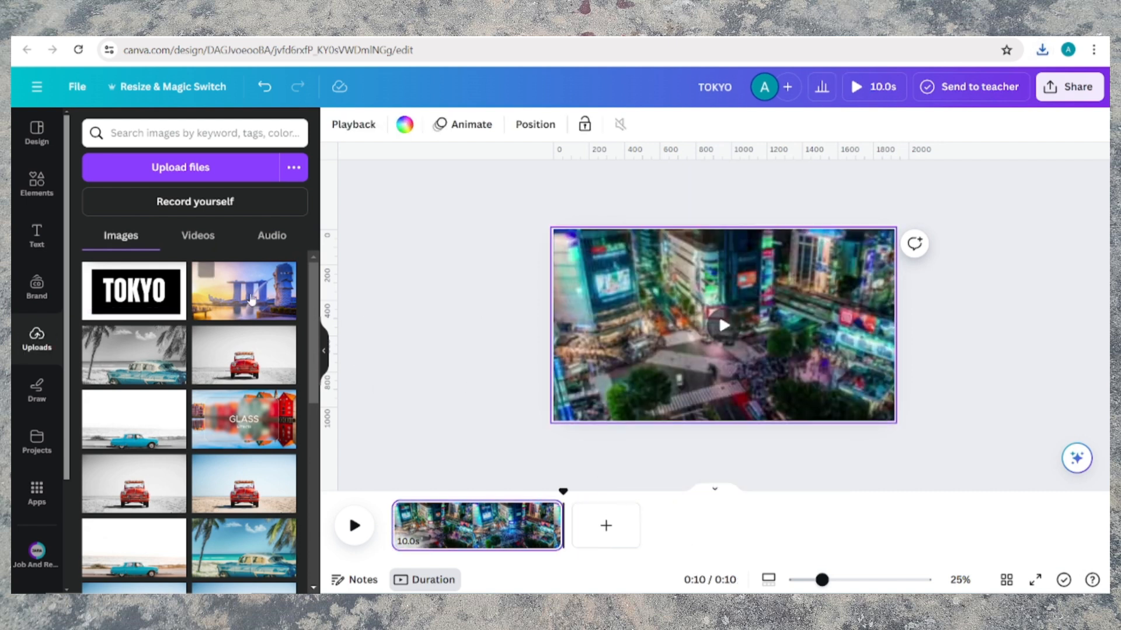
- Place the uploaded TOKYO image over the city video and remove its background with BG Remover
left_click_drag(135, 291, 636, 293)
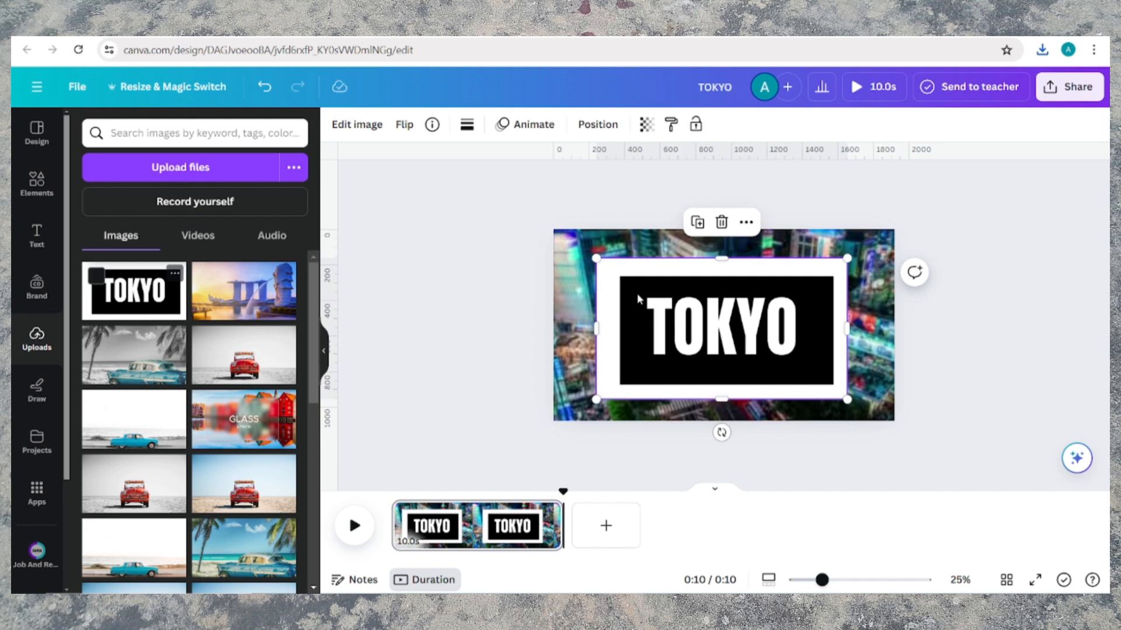
left_click(363, 126)
left_click(117, 244)
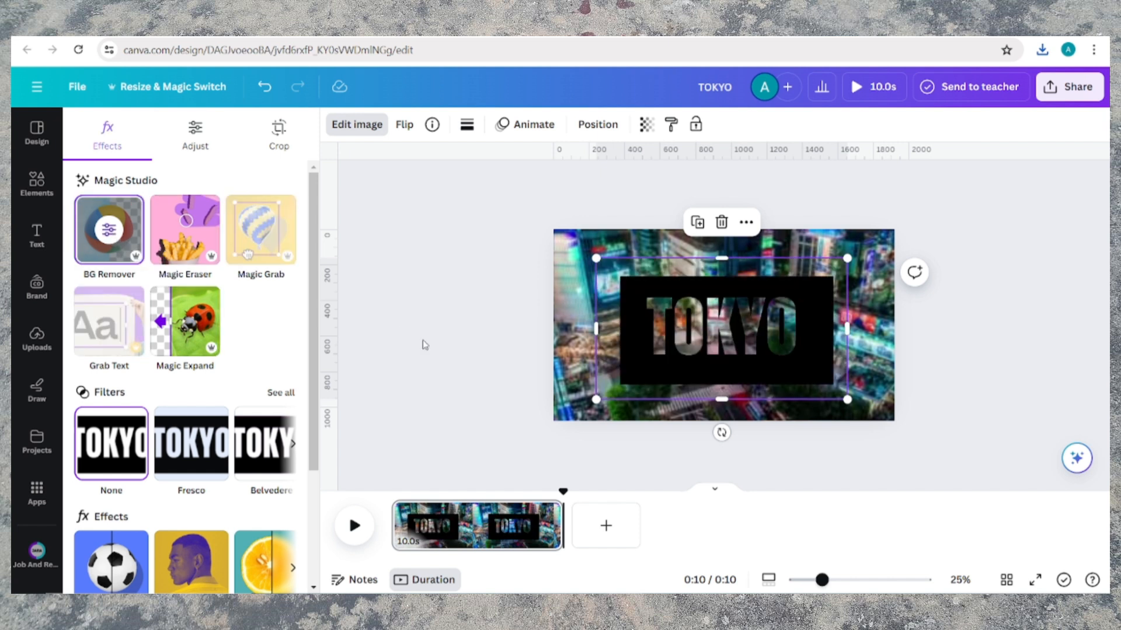
- Enlarge the TOKYO cutout well beyond the page and position it so black covers the page and the letters TOK frame the video
left_click_drag(666, 340, 598, 287)
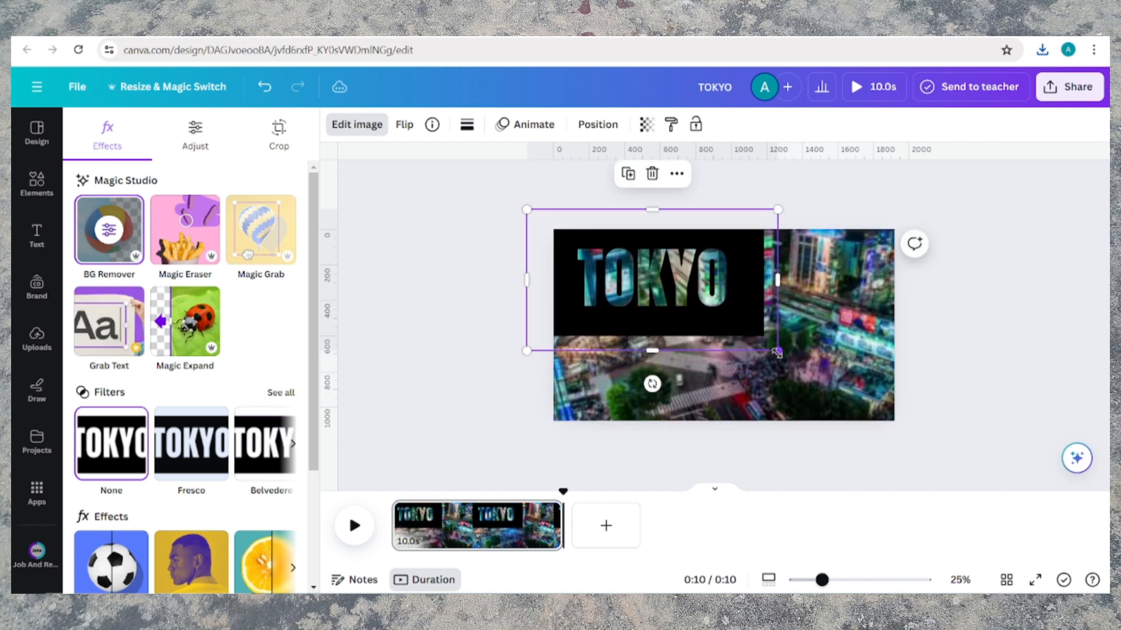
left_click_drag(781, 350, 1039, 521)
left_click_drag(726, 408, 540, 285)
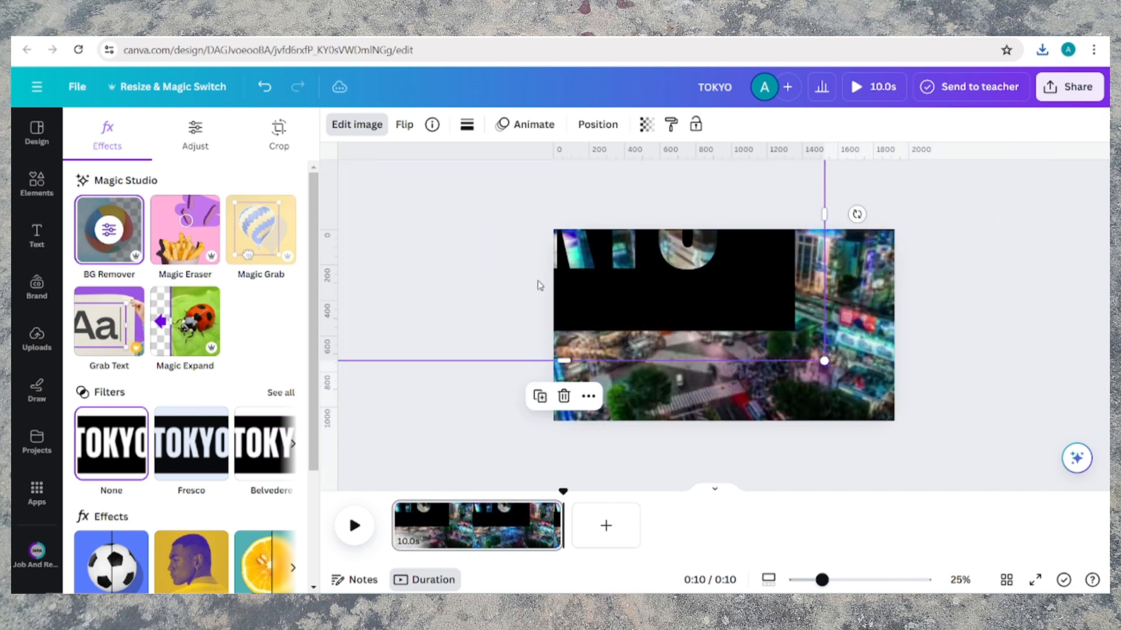
left_click_drag(823, 361, 878, 439)
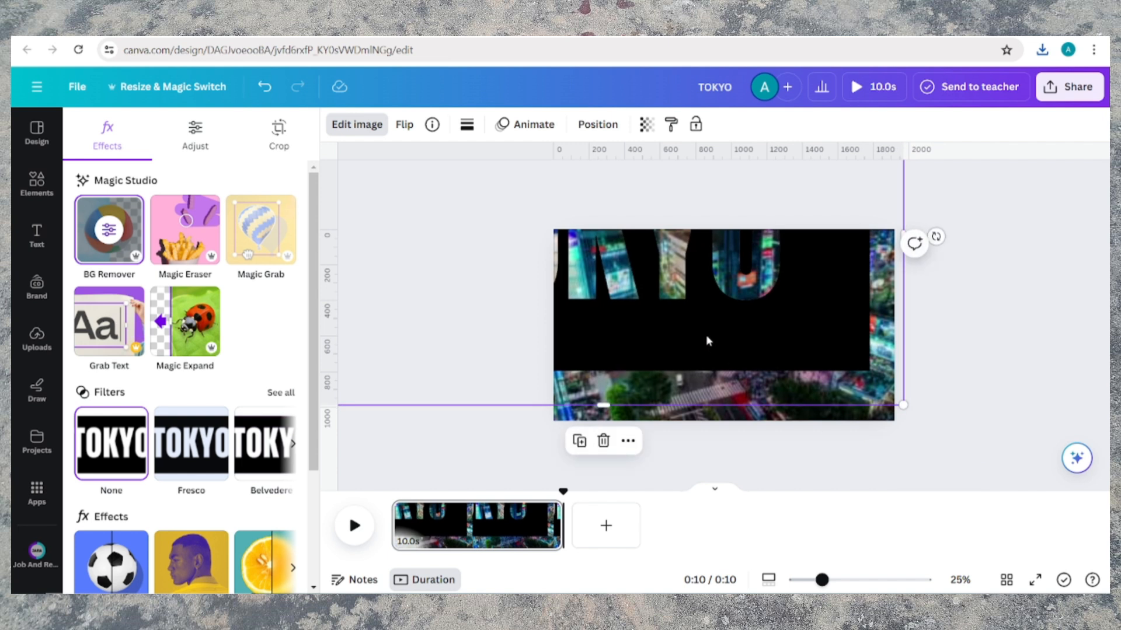
left_click_drag(706, 338, 821, 430)
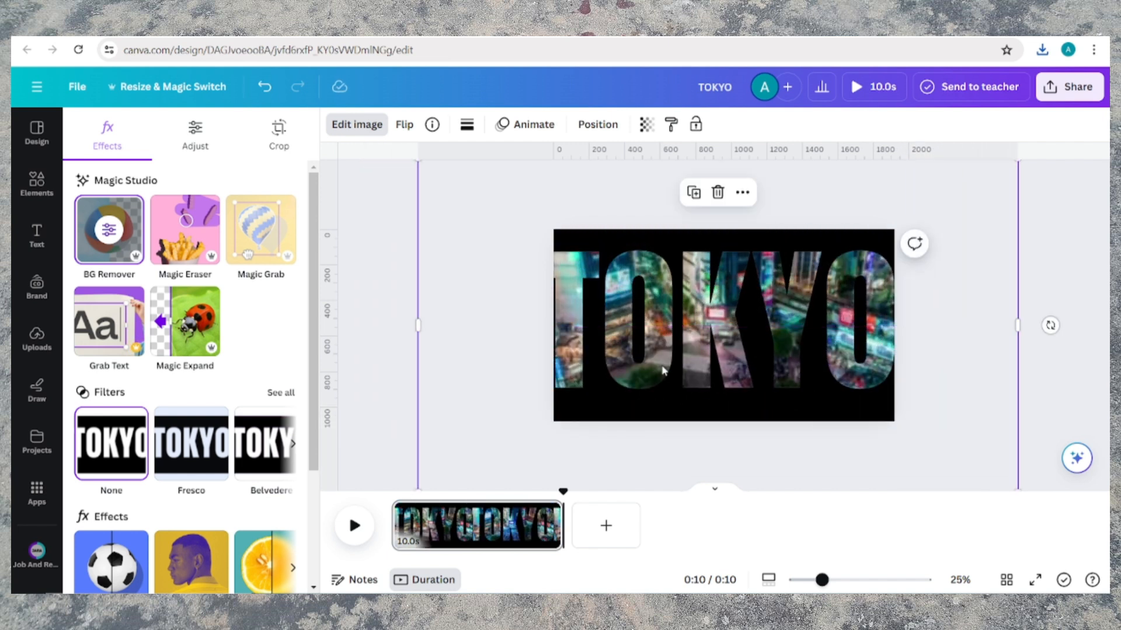
left_click_drag(668, 374, 533, 289)
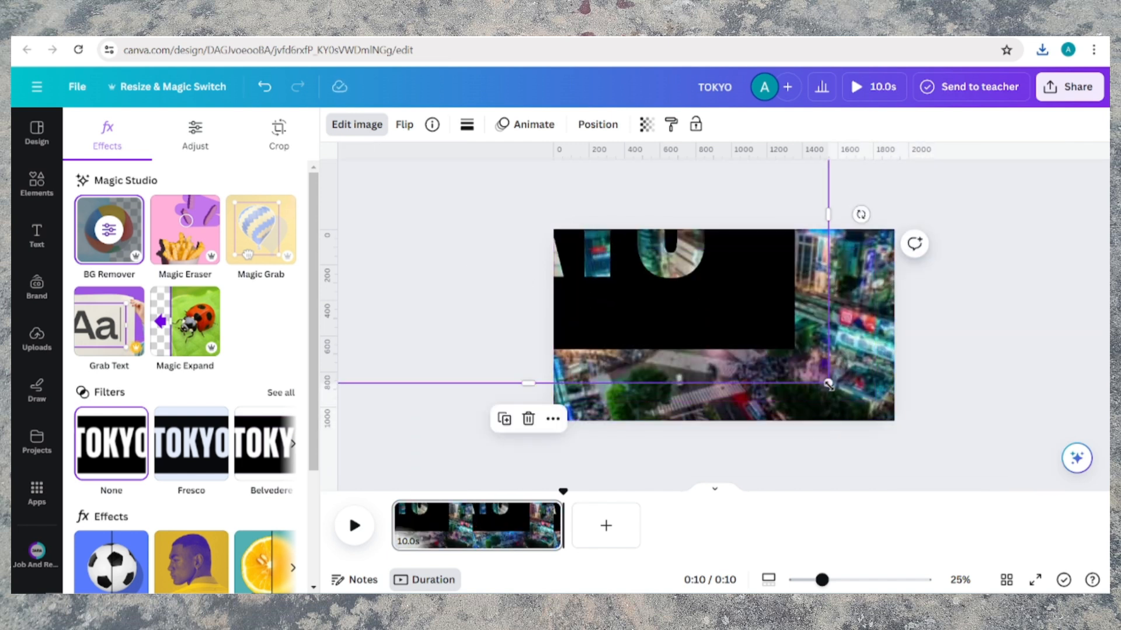
left_click_drag(829, 384, 960, 517)
left_click_drag(595, 261, 841, 334)
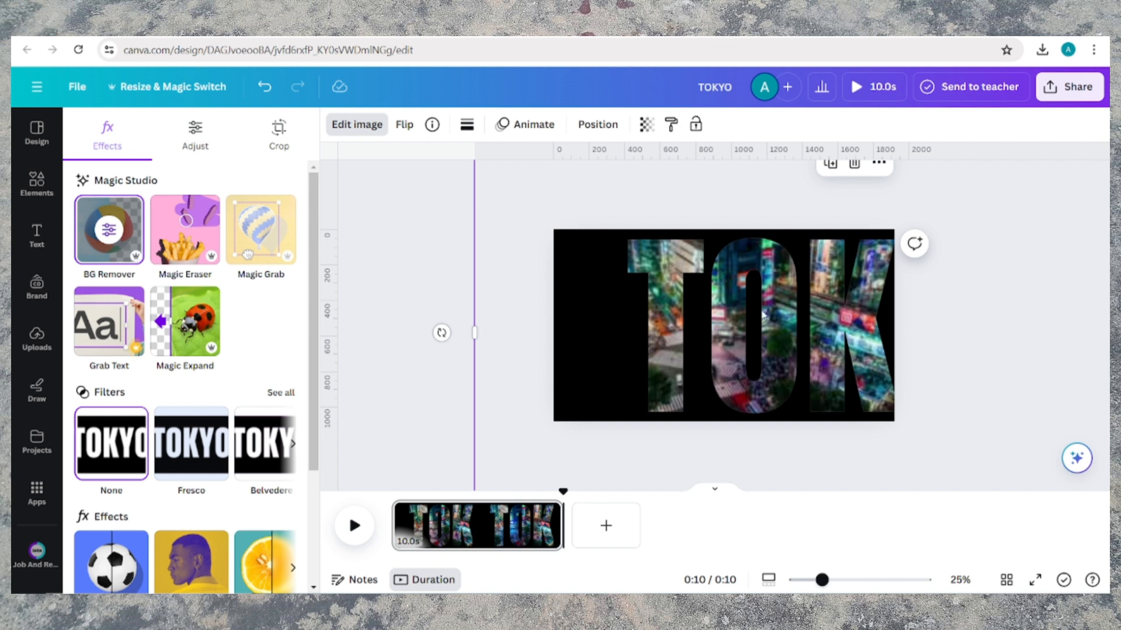
- Create a custom animation that slides the TOKYO cutout horizontally leftward in a straight line until the final O frames the video
left_click(523, 129)
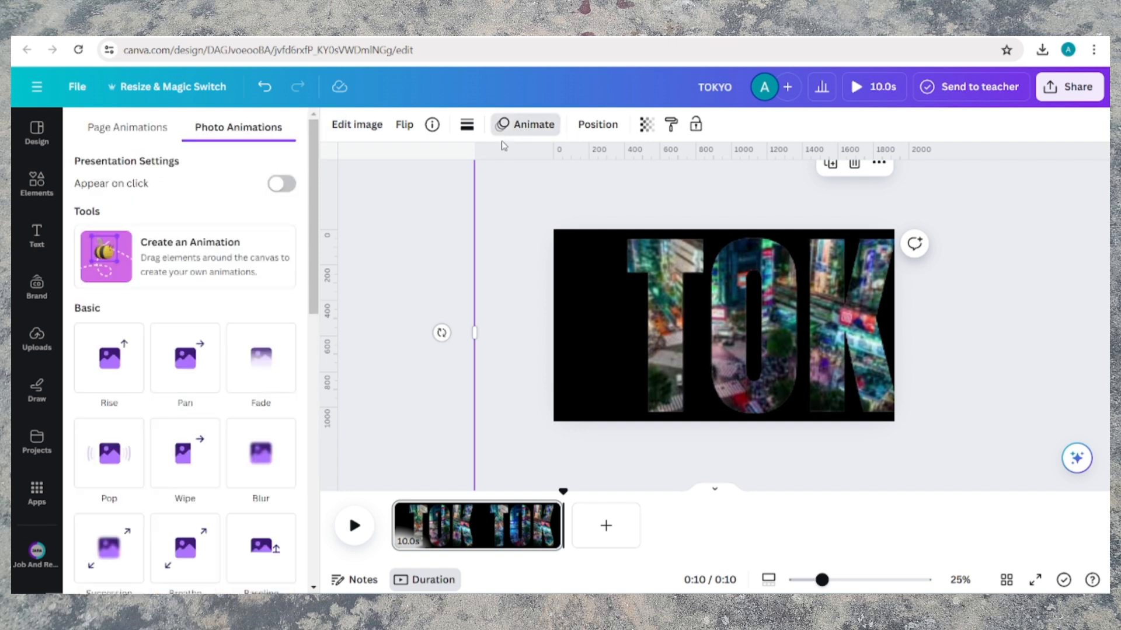
left_click(224, 255)
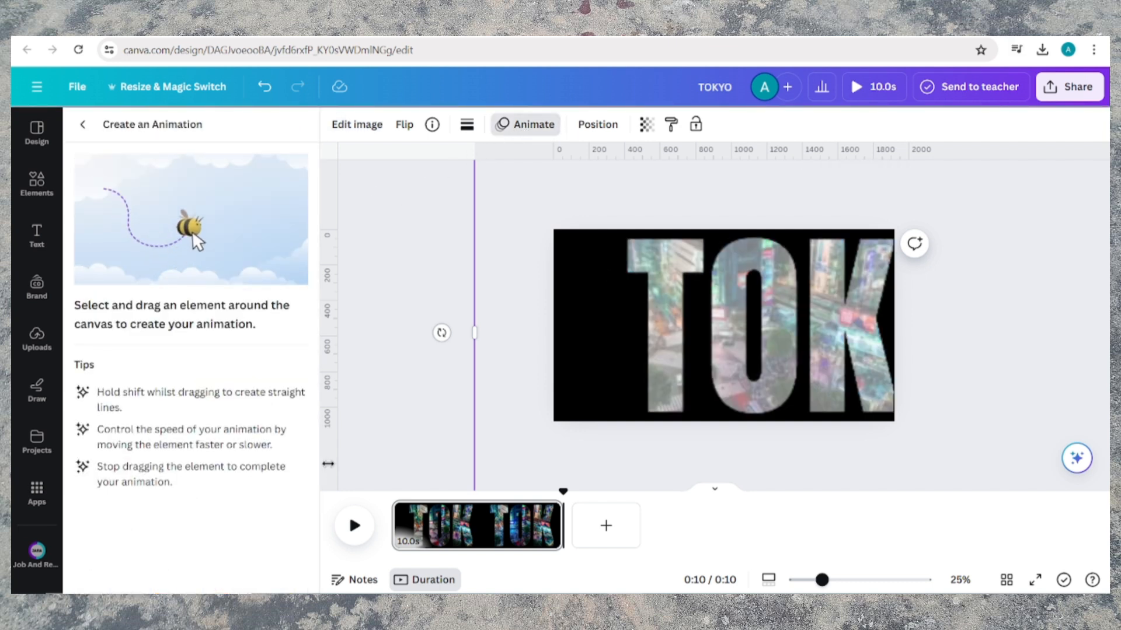
left_click_drag(895, 325, 699, 337)
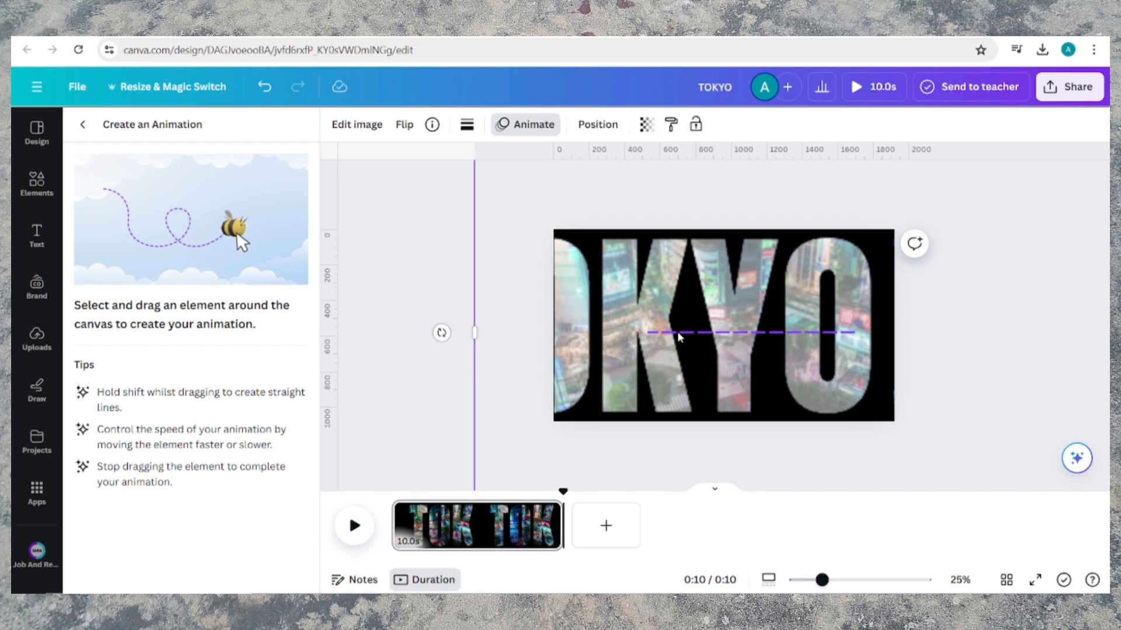
left_click_drag(675, 339, 652, 331)
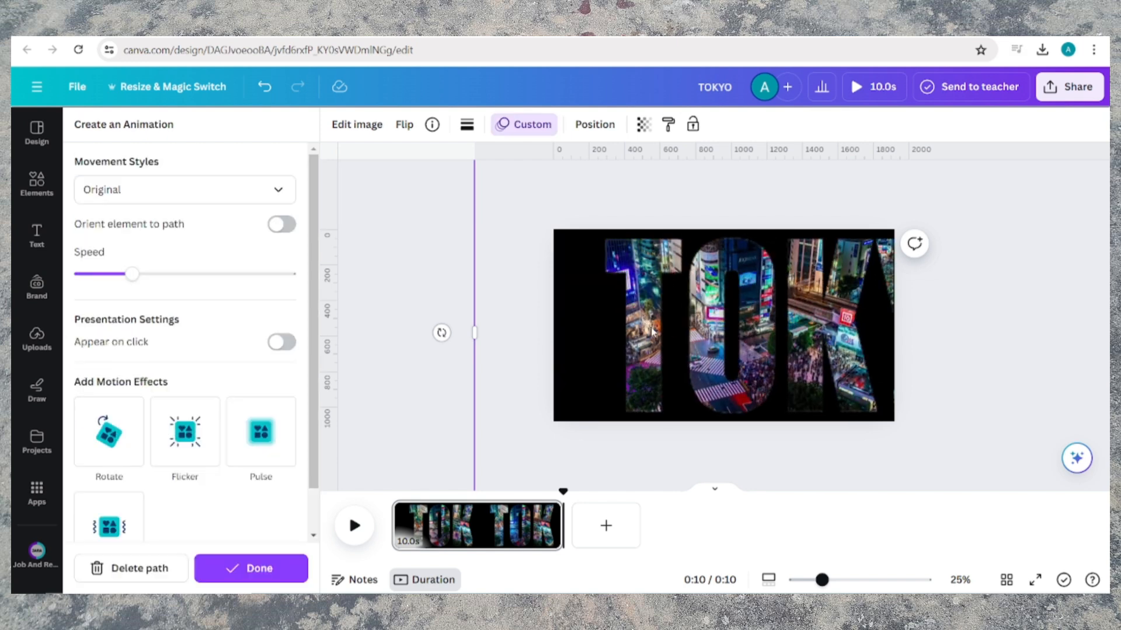
- Set the cutout animation's movement style to Steady and finish the custom animation
left_click(166, 193)
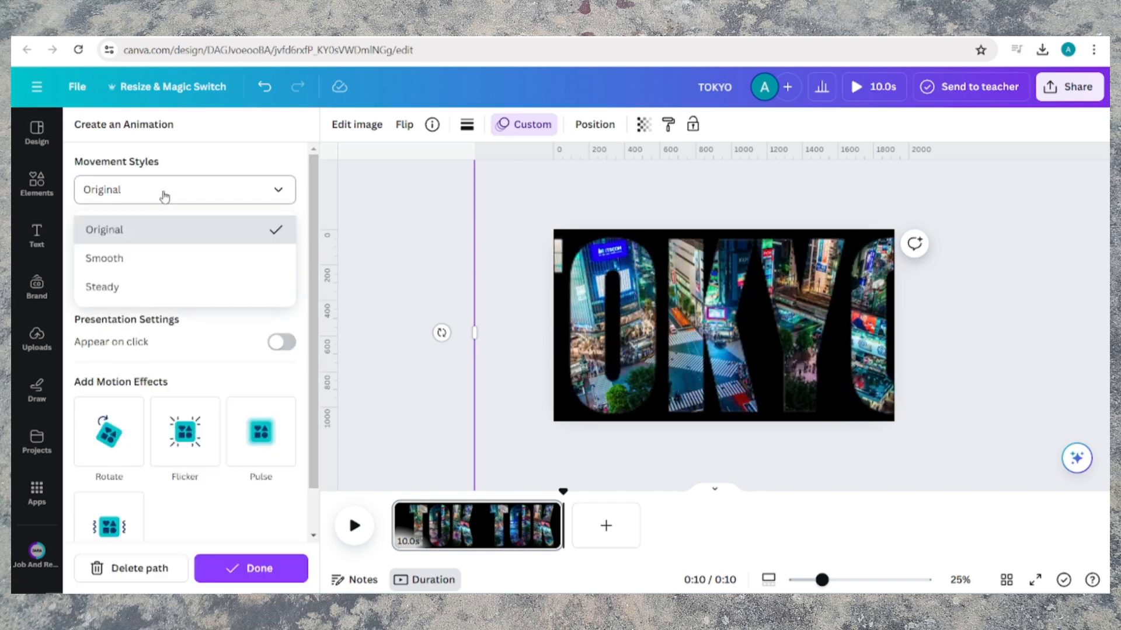
left_click(136, 286)
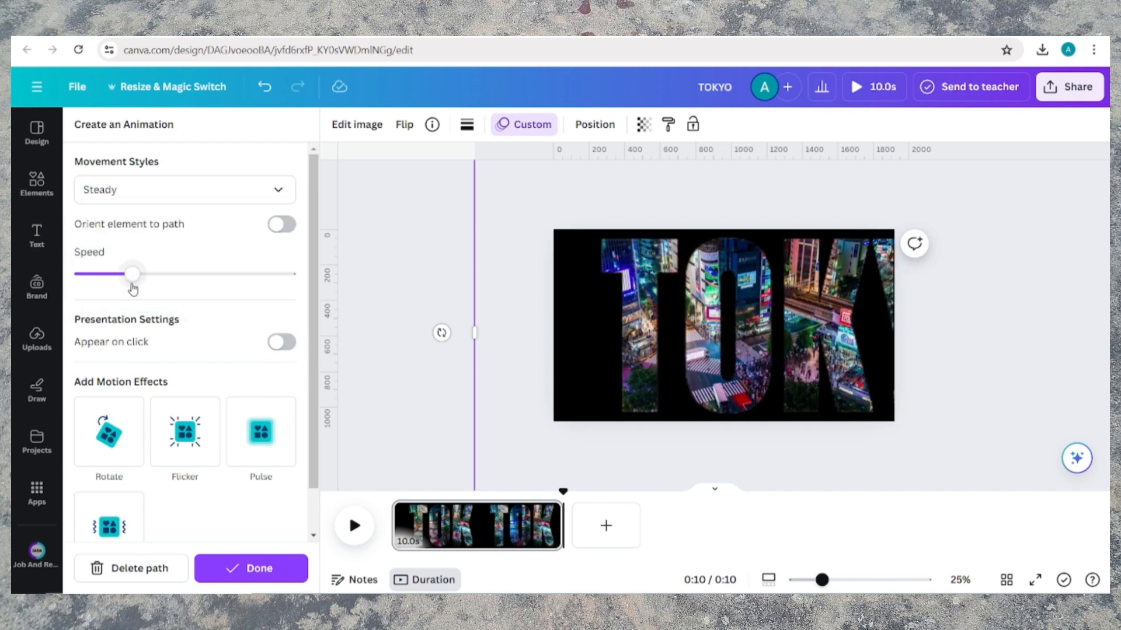
left_click(250, 568)
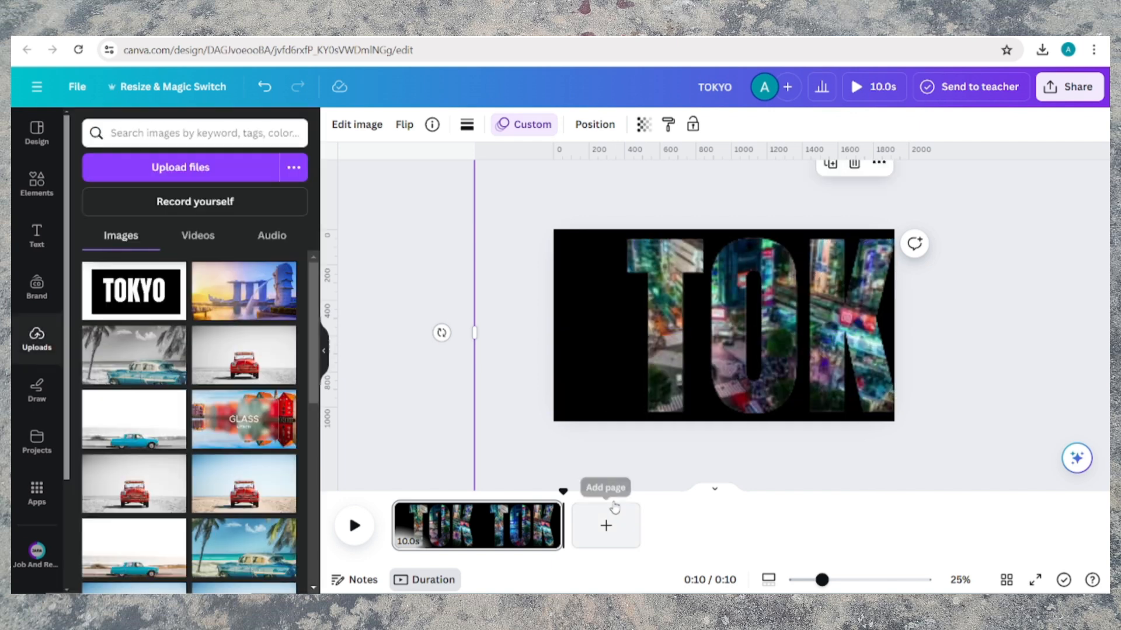
- Trim the page to 8.1 s by splitting it there and deleting the leftover page, and play the animation from the start
left_click_drag(563, 492, 379, 486)
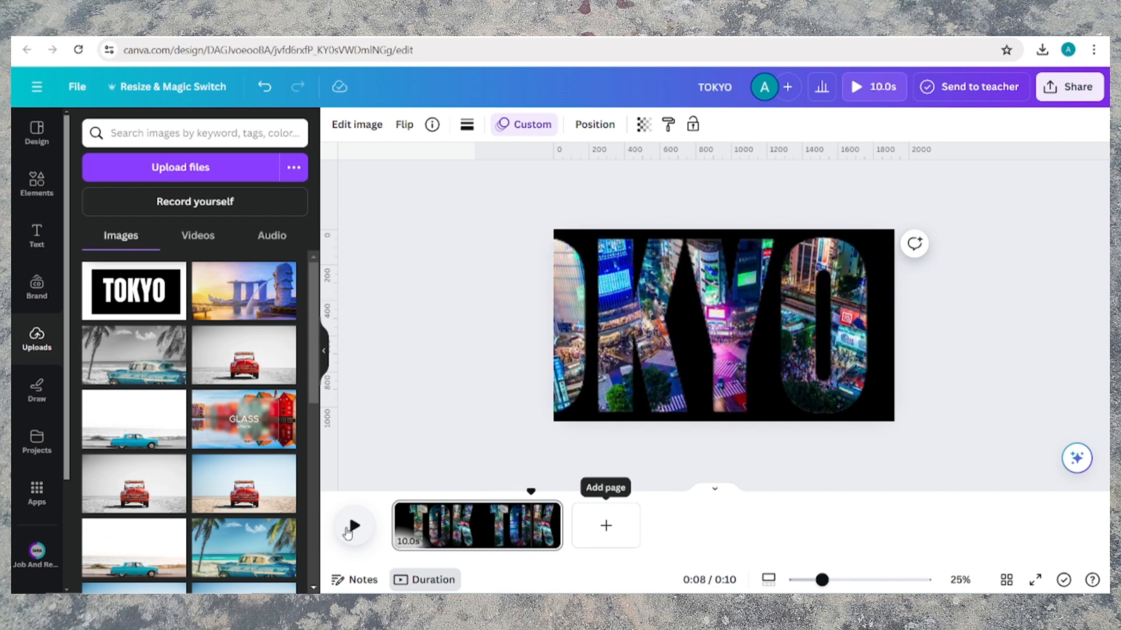
key("s")
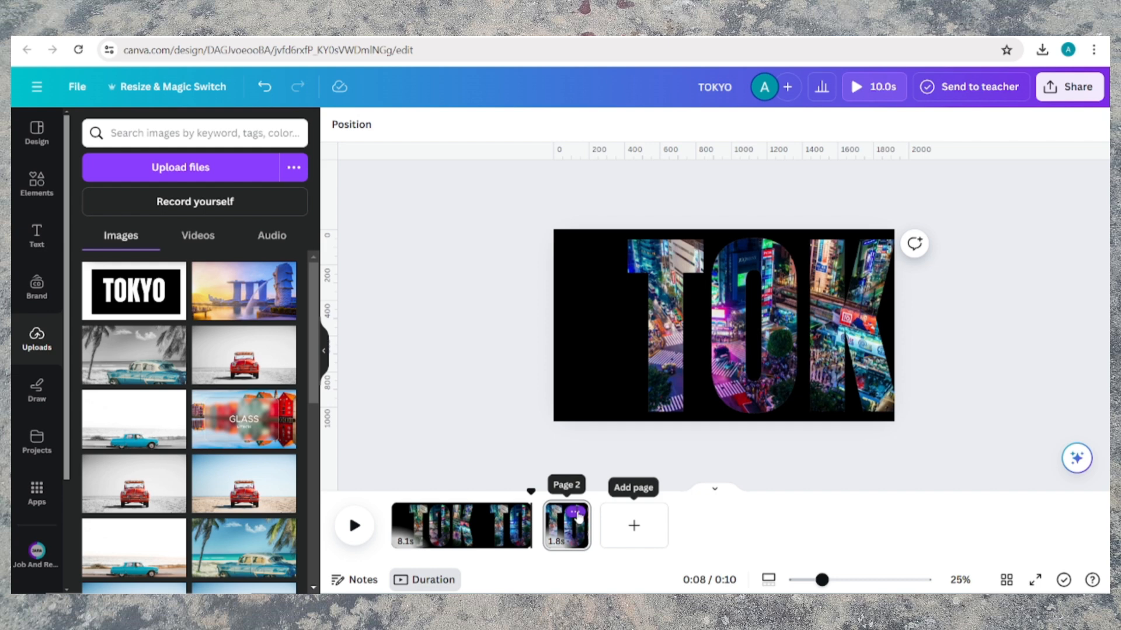
left_click(576, 513)
left_click(634, 302)
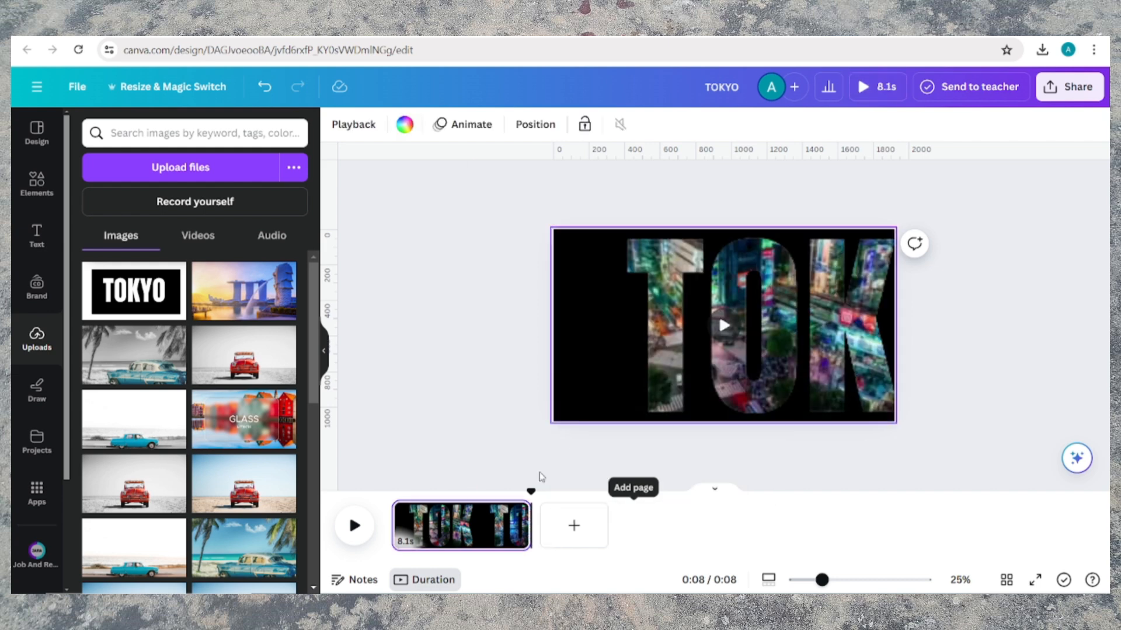
left_click_drag(532, 489, 398, 491)
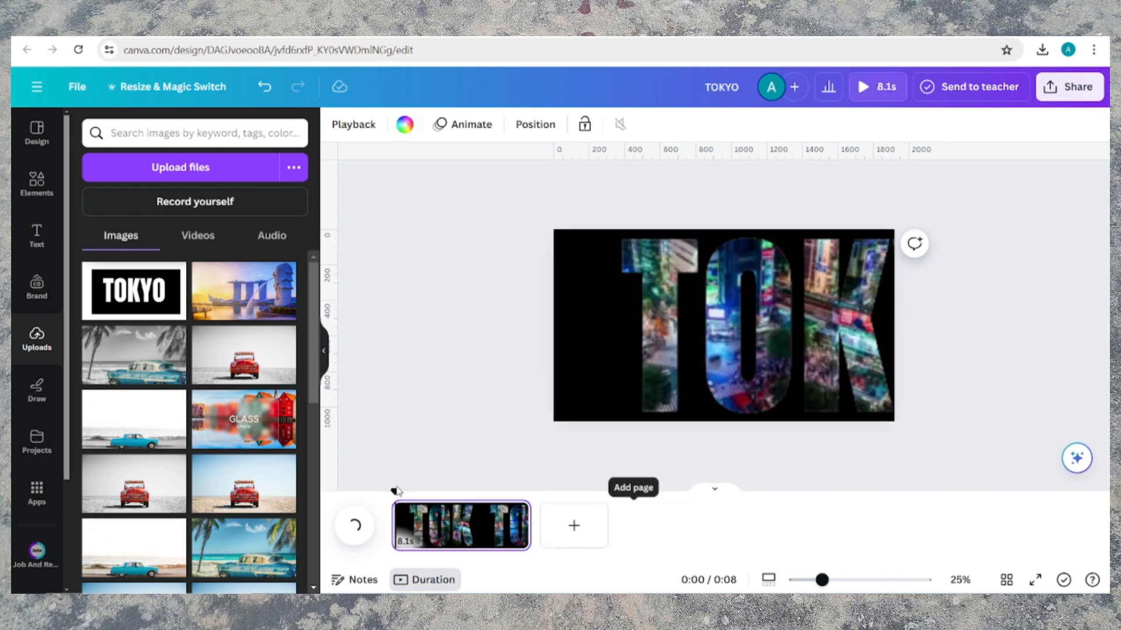
key("space")
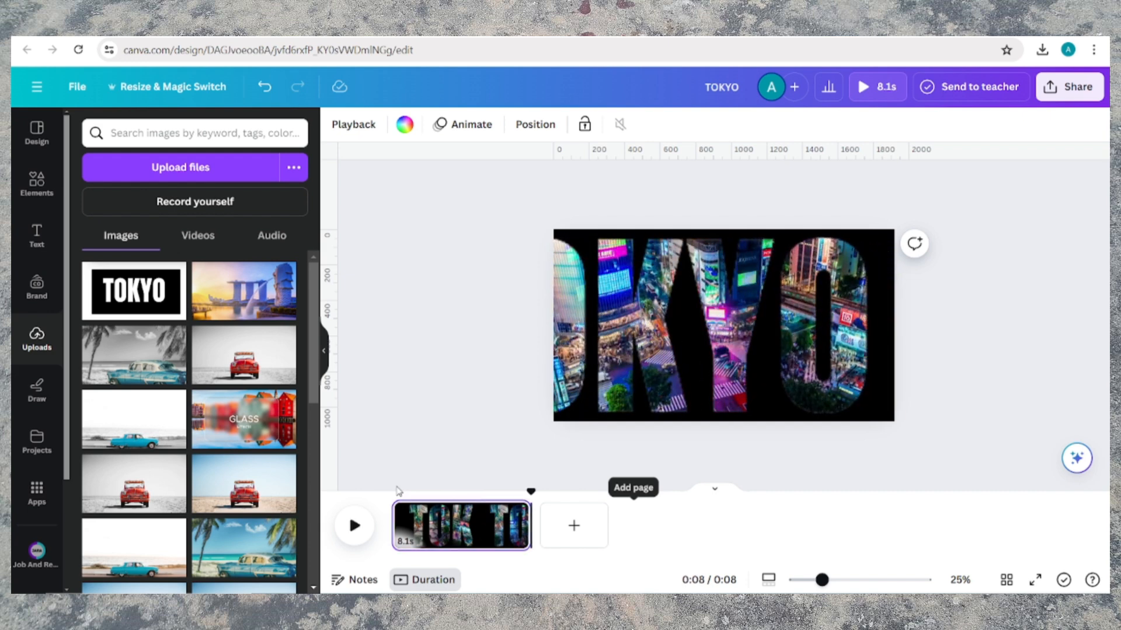
- Add a heading reading TOKYO and change its colour from black to white, applying the change to all matching elements
left_click(34, 240)
left_click(157, 283)
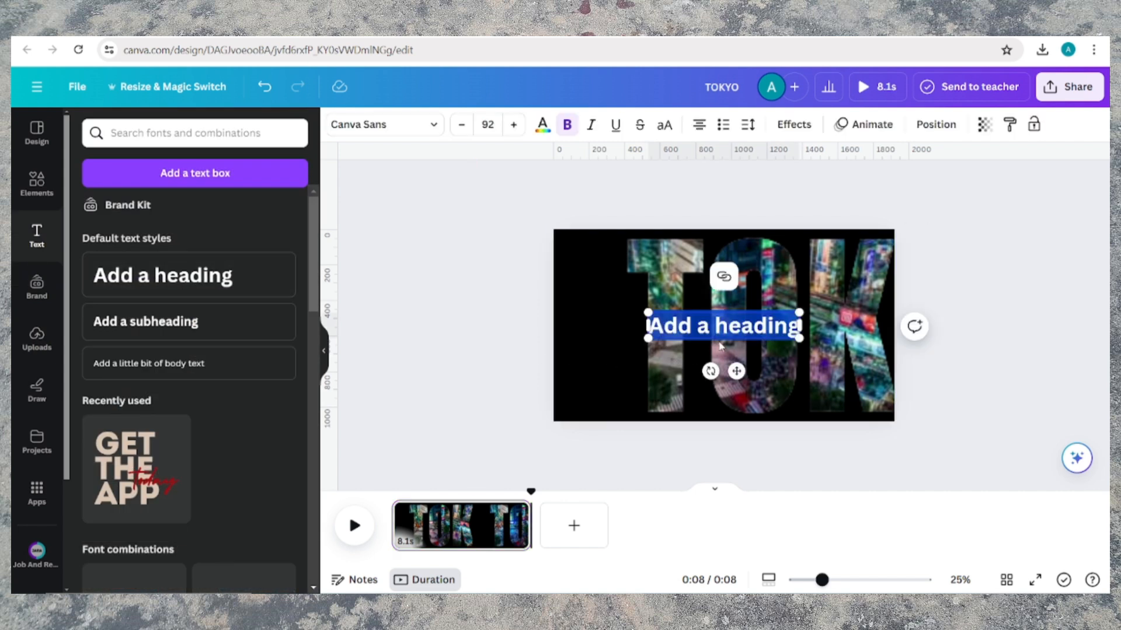
type("TOKYO")
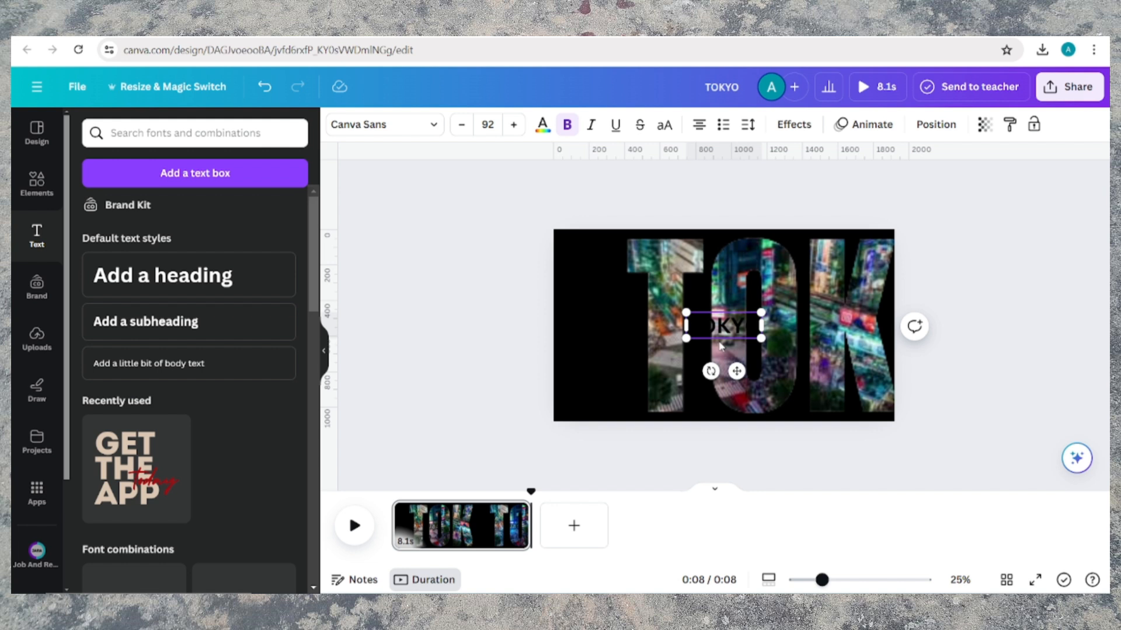
left_click(543, 124)
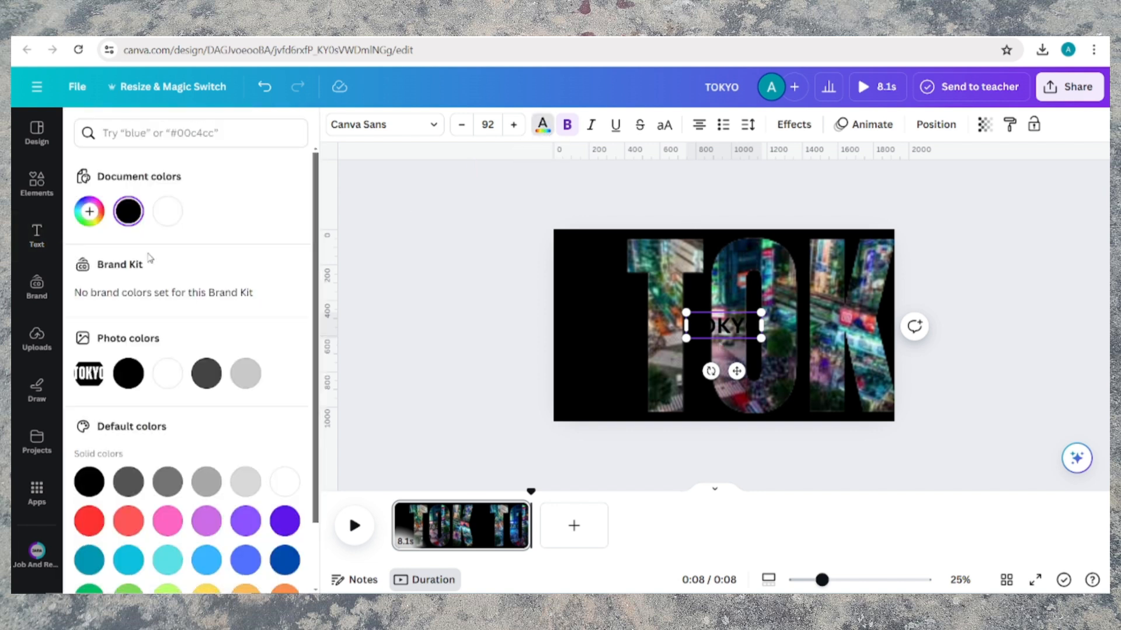
left_click(166, 212)
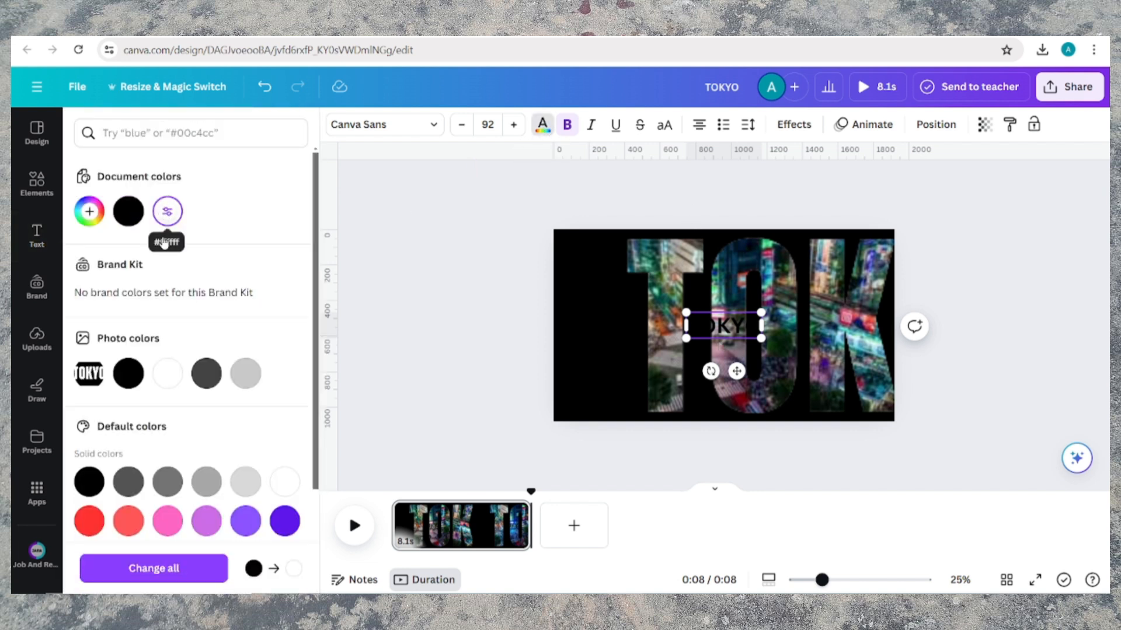
left_click(159, 575)
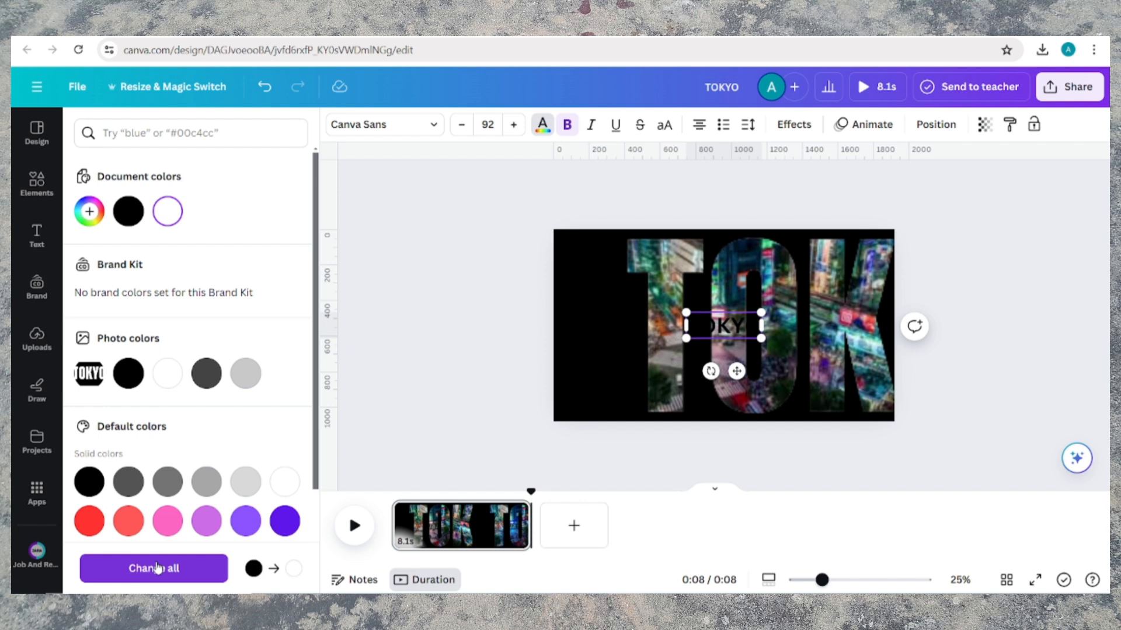
- Set the small TOKYO heading in the Anton font and enlarge it to size 181
left_click(401, 129)
left_click(170, 518)
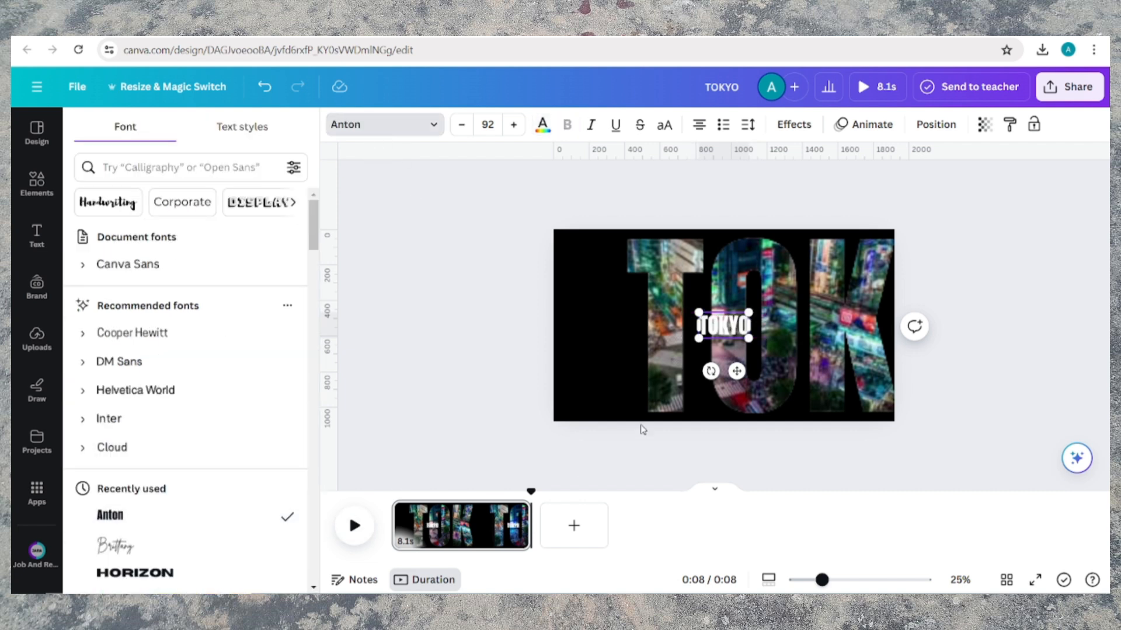
left_click_drag(748, 336, 785, 357)
left_click_drag(698, 312, 689, 306)
- Apply the Lift effect at intensity 50 to the TOKYO heading and show its element timing on the timeline
left_click(794, 124)
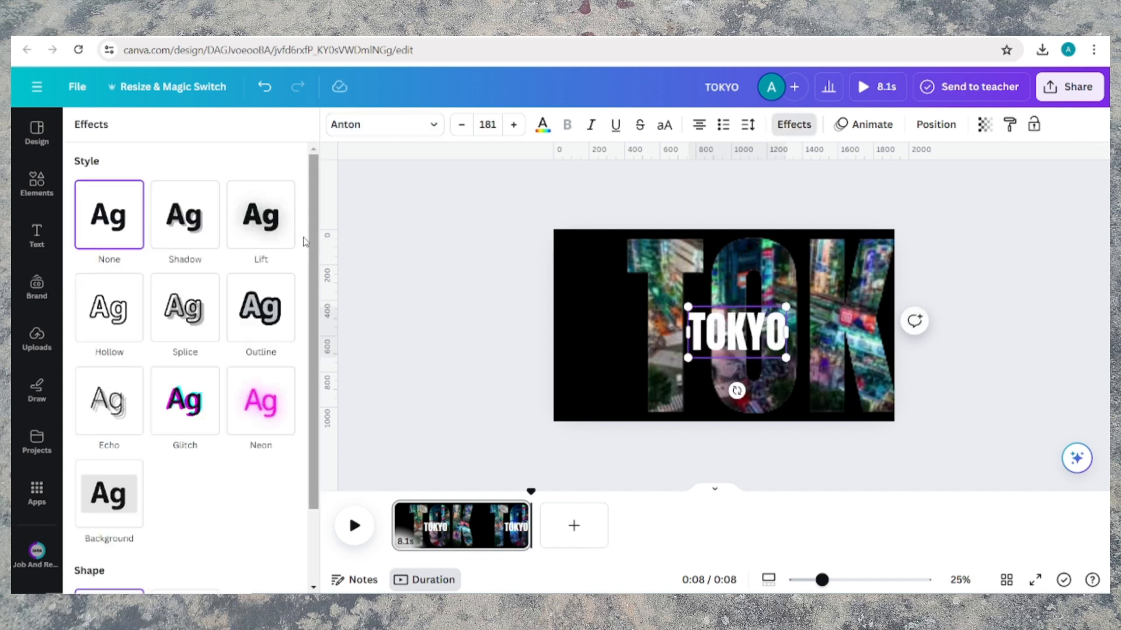
left_click(249, 234)
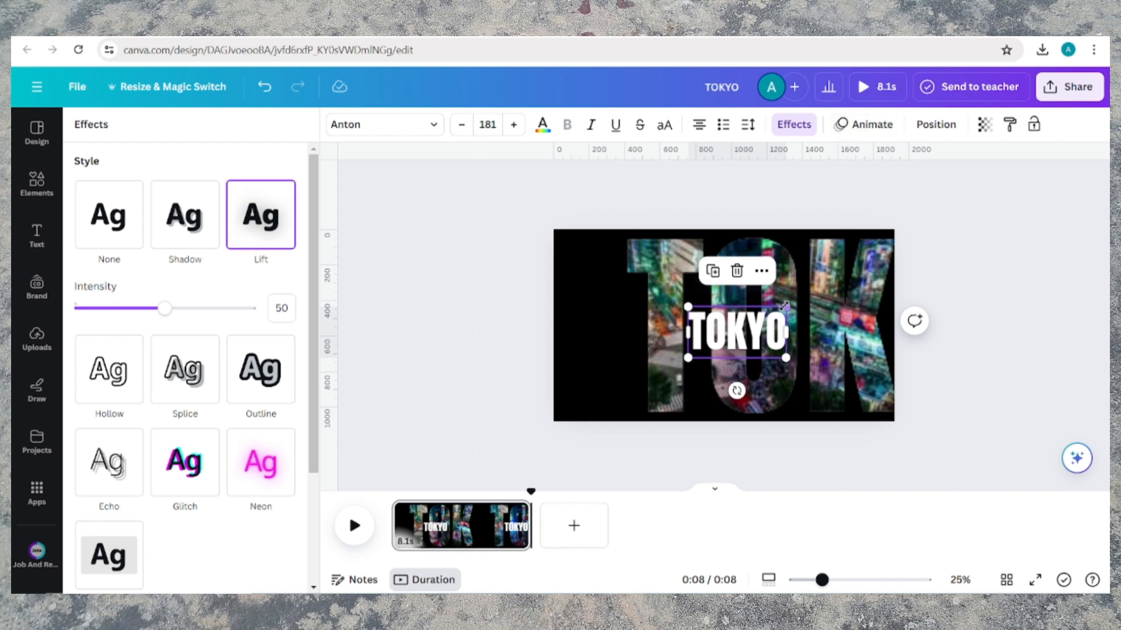
right_click(768, 331)
left_click(823, 414)
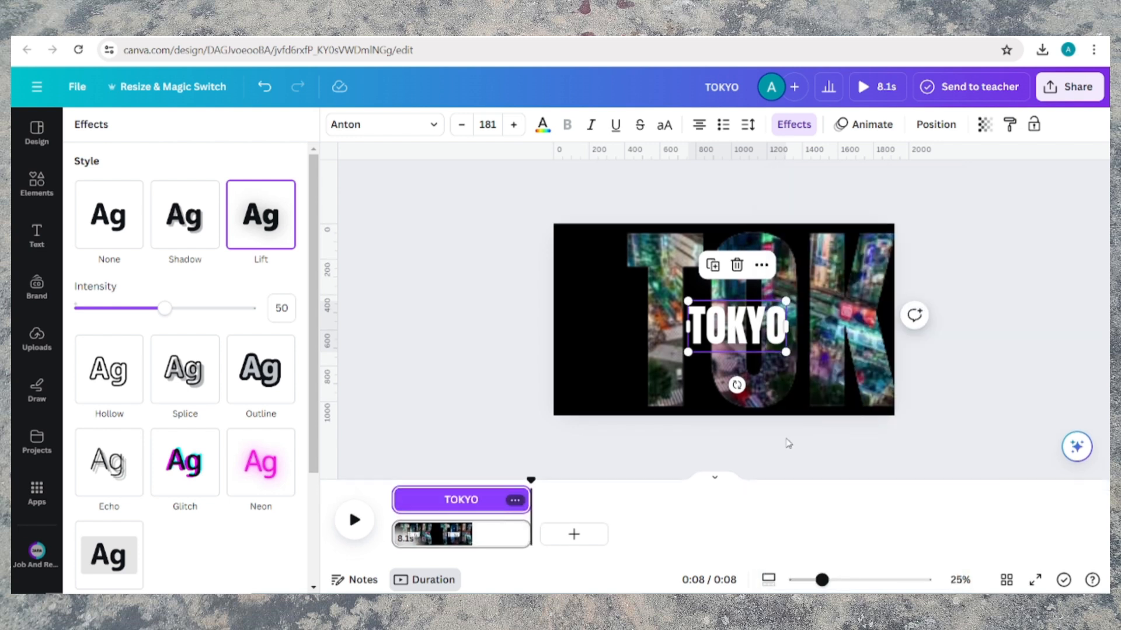
- Animate the TOKYO heading with Spread on enter and scale In, and return the playhead to the start
left_click(726, 323)
left_click(858, 126)
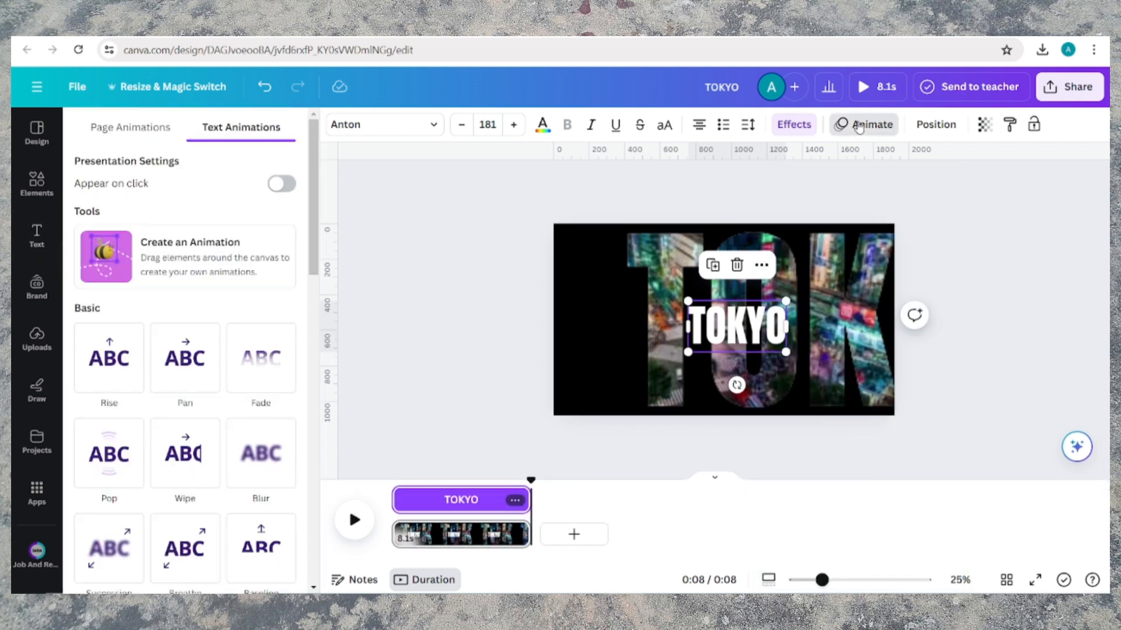
scroll(201, 404, "down", 6)
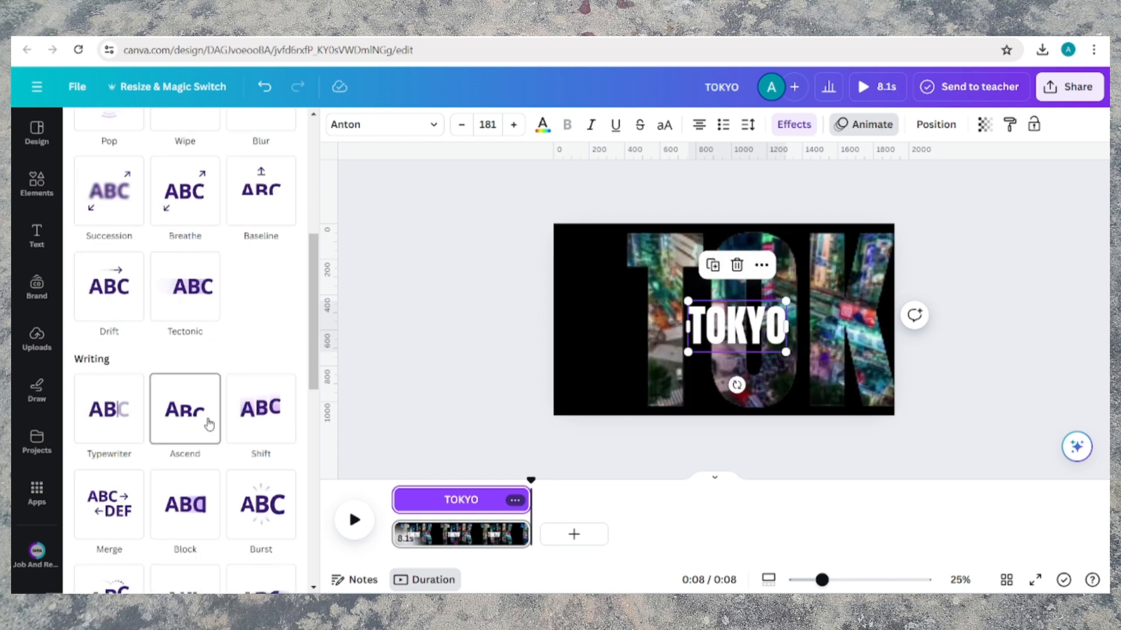
scroll(182, 460, "down", 5)
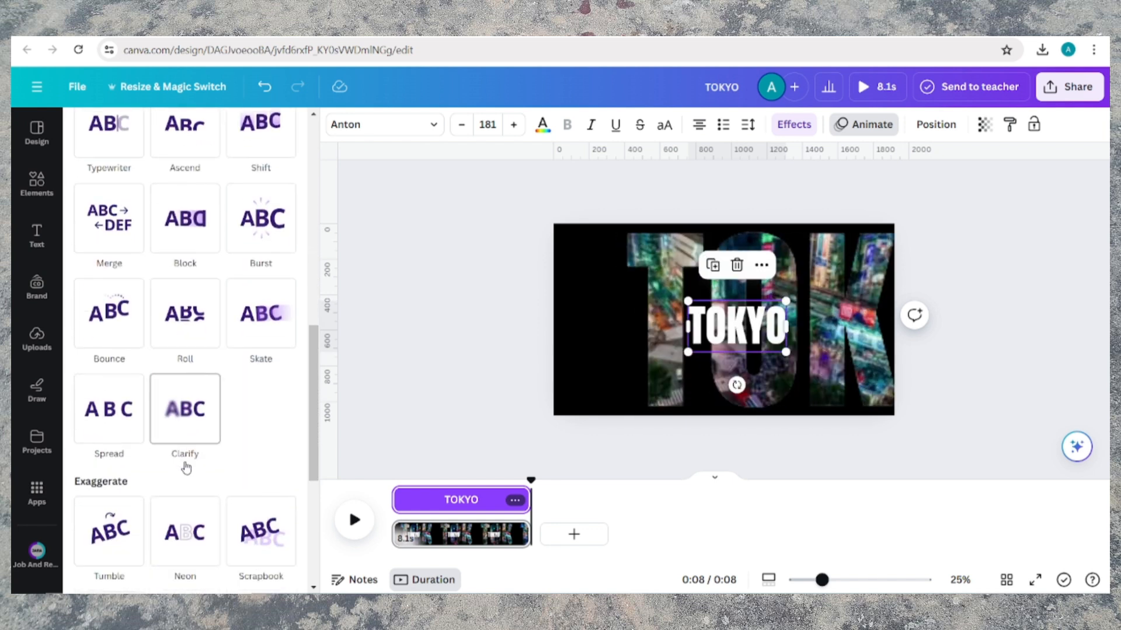
left_click(125, 433)
scroll(186, 470, "down", 3)
left_click(151, 445)
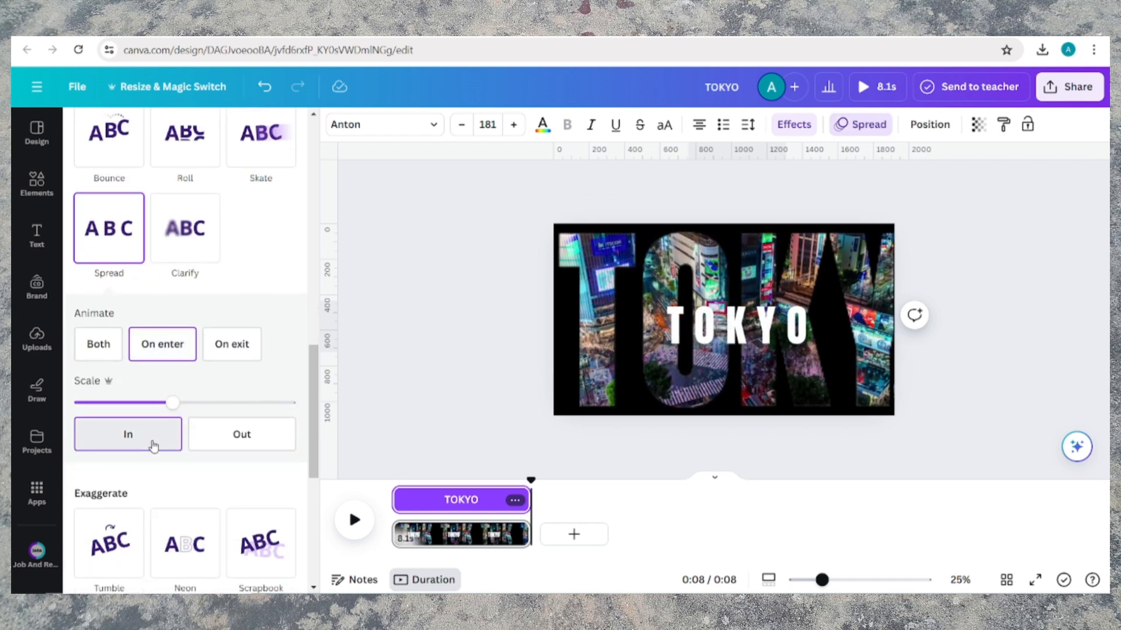
left_click_drag(532, 482, 403, 482)
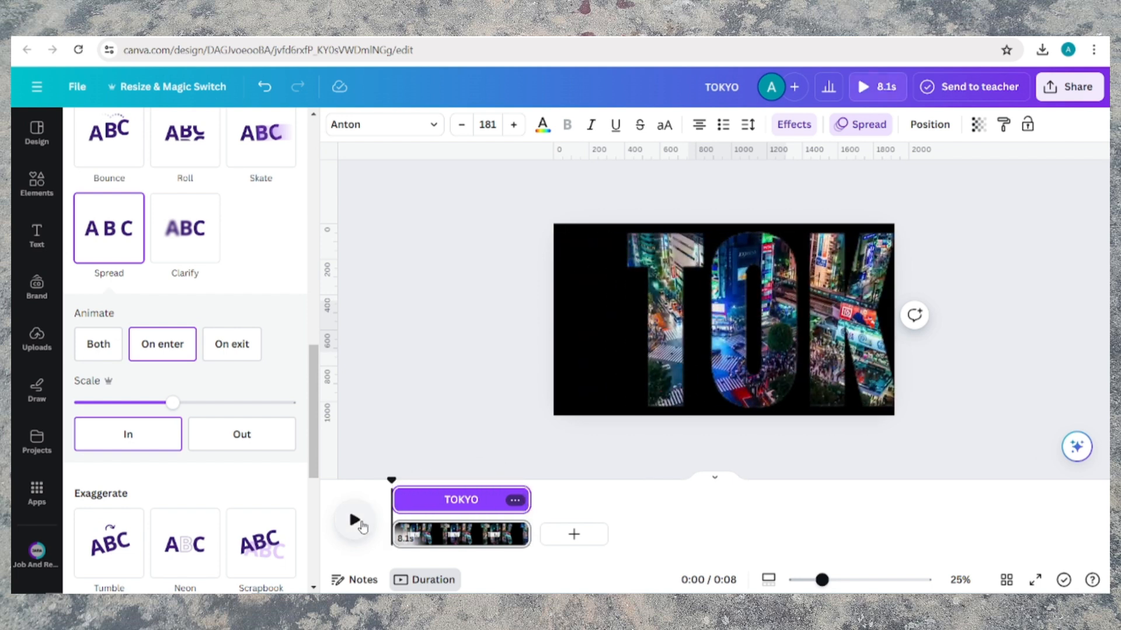